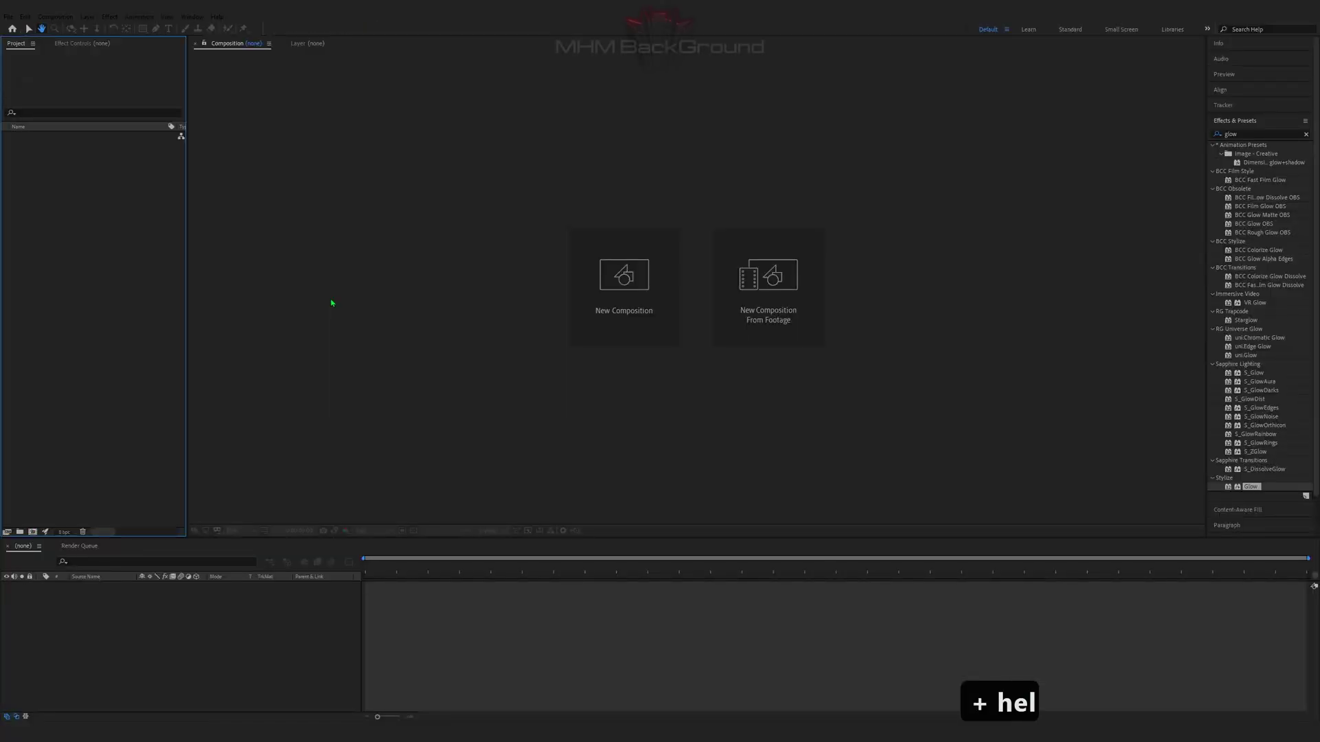
# - Create a new 1920 x 1080 composition
pyautogui.hotkey('shift', '0')
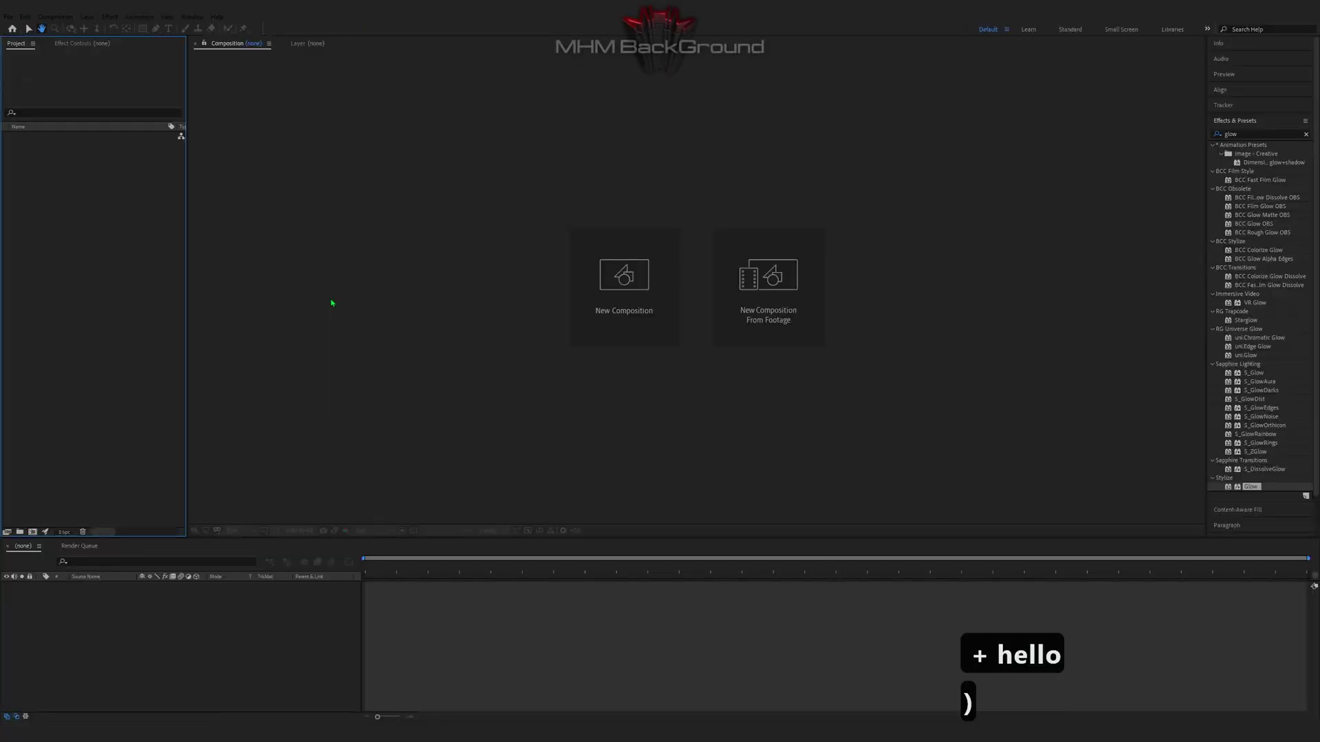
pyautogui.click(32, 532)
pyautogui.click(291, 442)
# - Add a black solid layer named Optical to the composition
pyautogui.rightClick(169, 612)
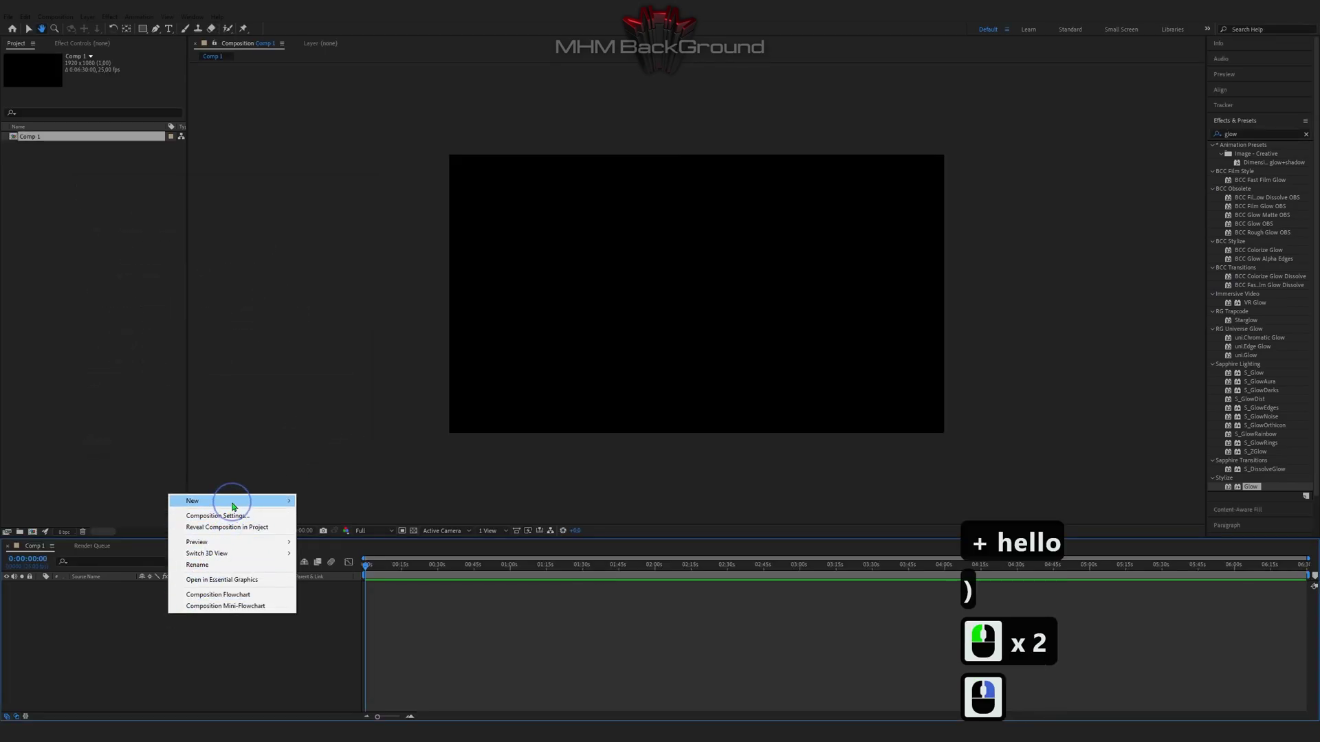
pyautogui.moveTo(234, 507)
pyautogui.click(324, 525)
pyautogui.write('Opti')
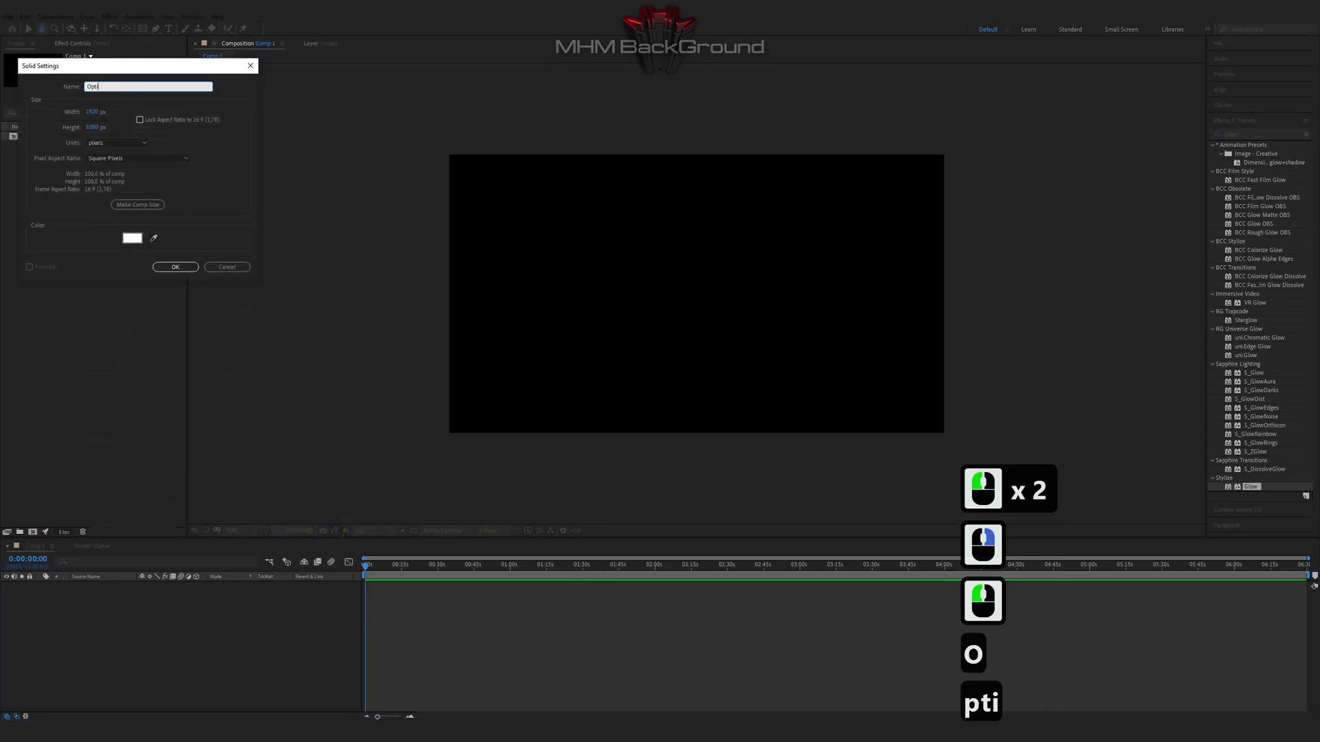
pyautogui.write('cal')
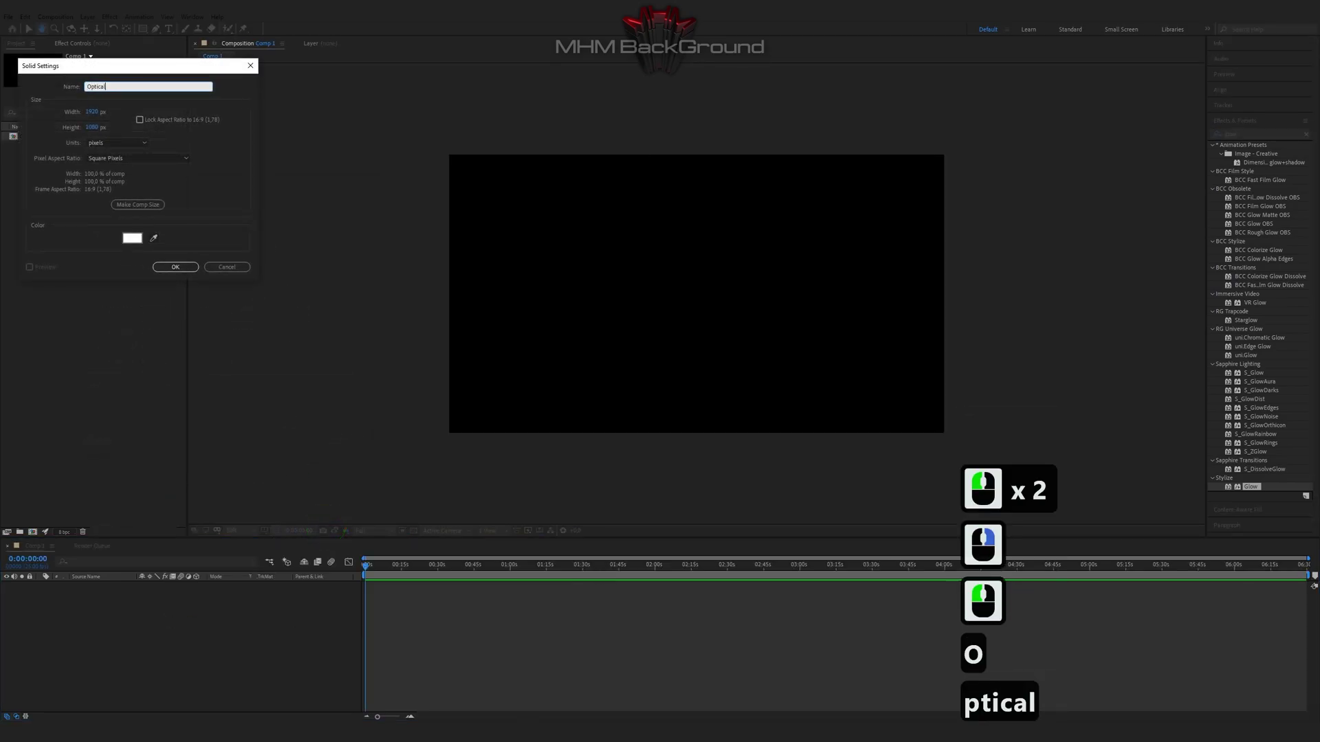
pyautogui.click(125, 243)
pyautogui.moveTo(167, 338); pyautogui.dragTo(170, 407)
pyautogui.click(269, 277)
pyautogui.click(174, 268)
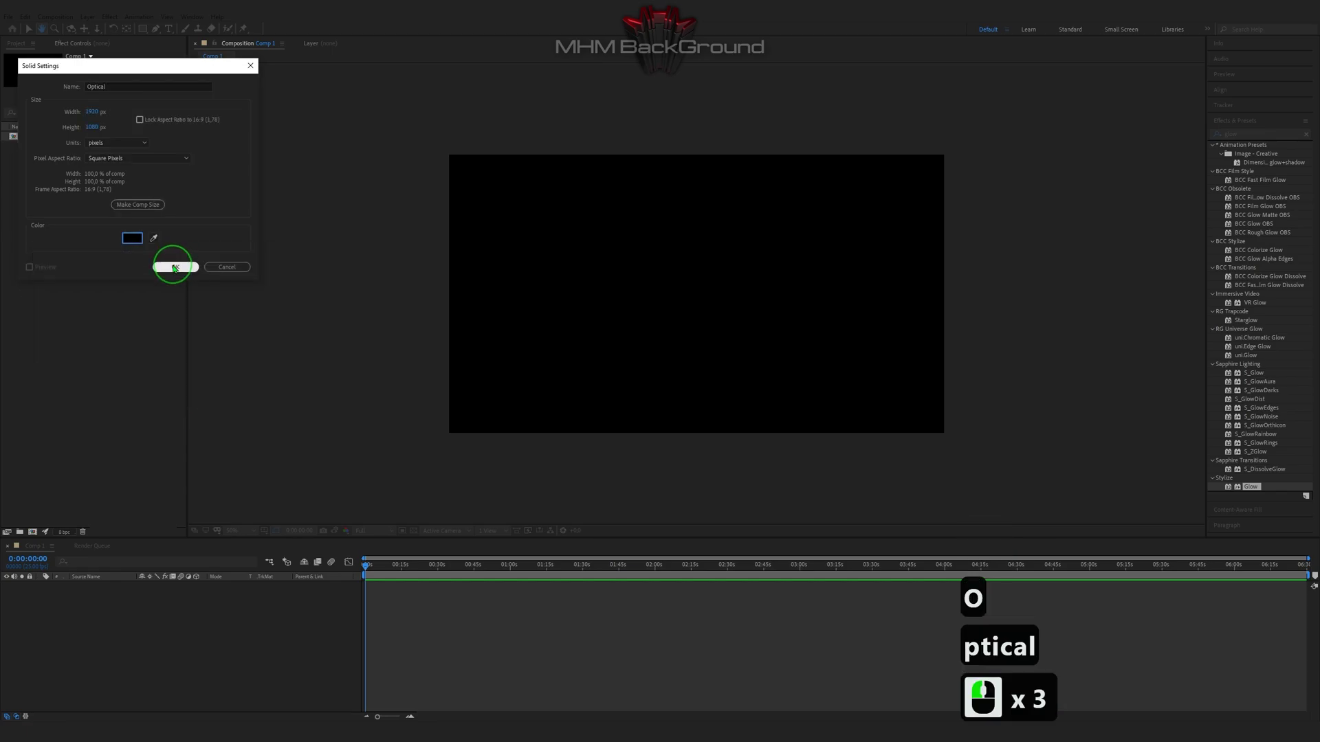
# - Apply the Video Copilot Optical Flares effect to the Optical layer
pyautogui.click(109, 16)
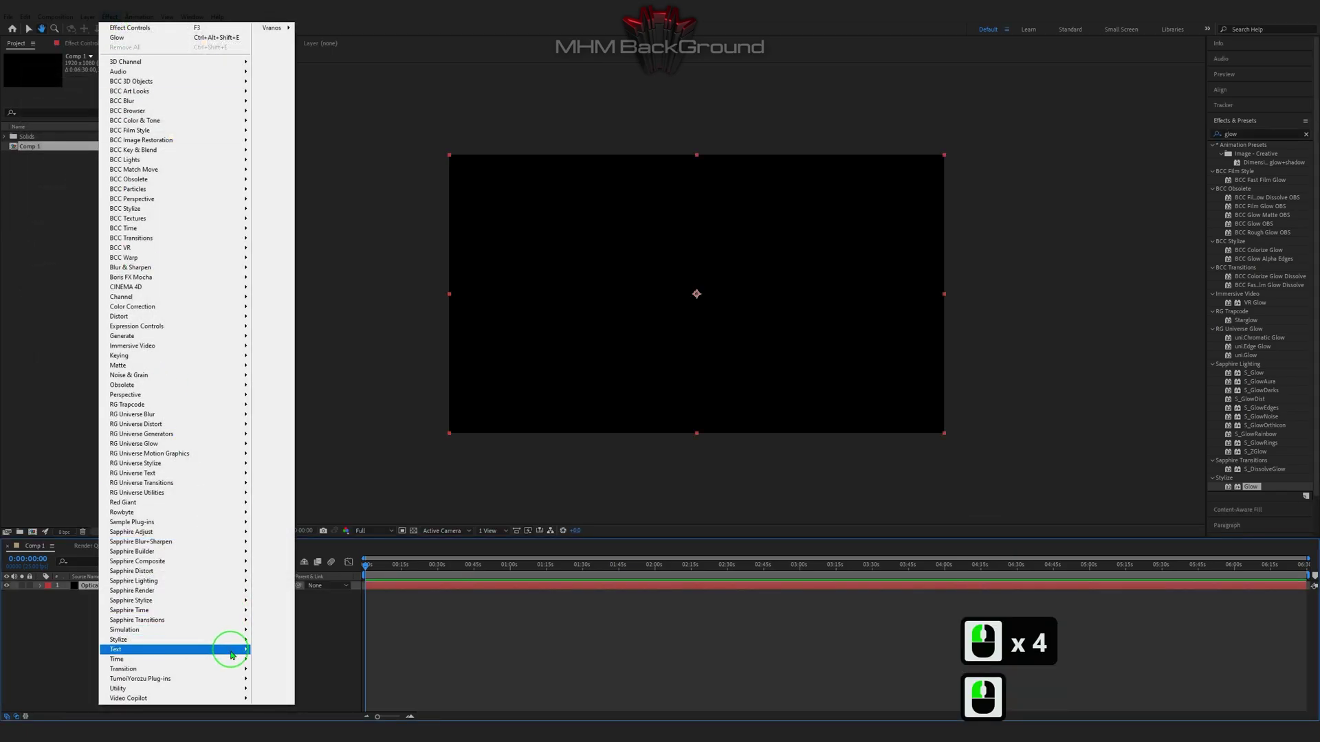
pyautogui.moveTo(237, 698)
pyautogui.click(296, 711)
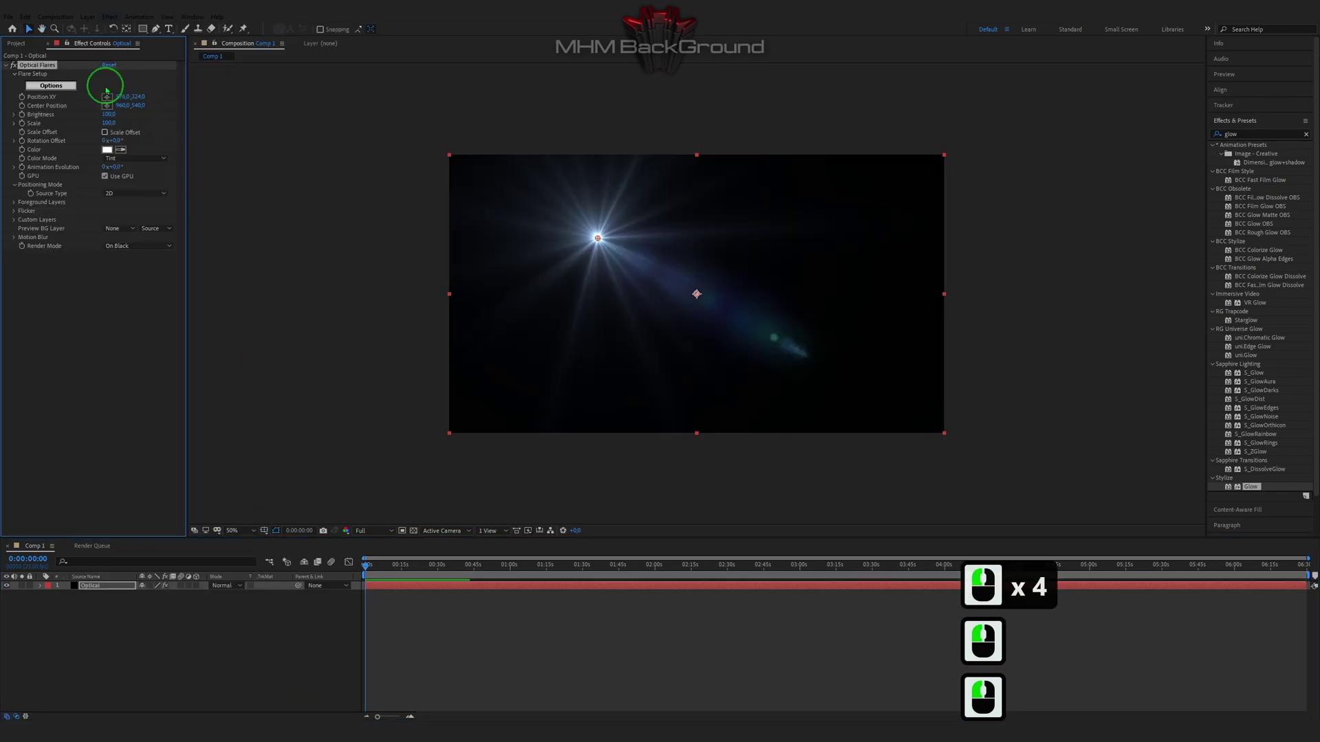
# - Open the Optical Flares options and delete all default lens objects from the stack
pyautogui.click(51, 85)
pyautogui.click(647, 475)
pyautogui.click(647, 475)
pyautogui.click(647, 475)
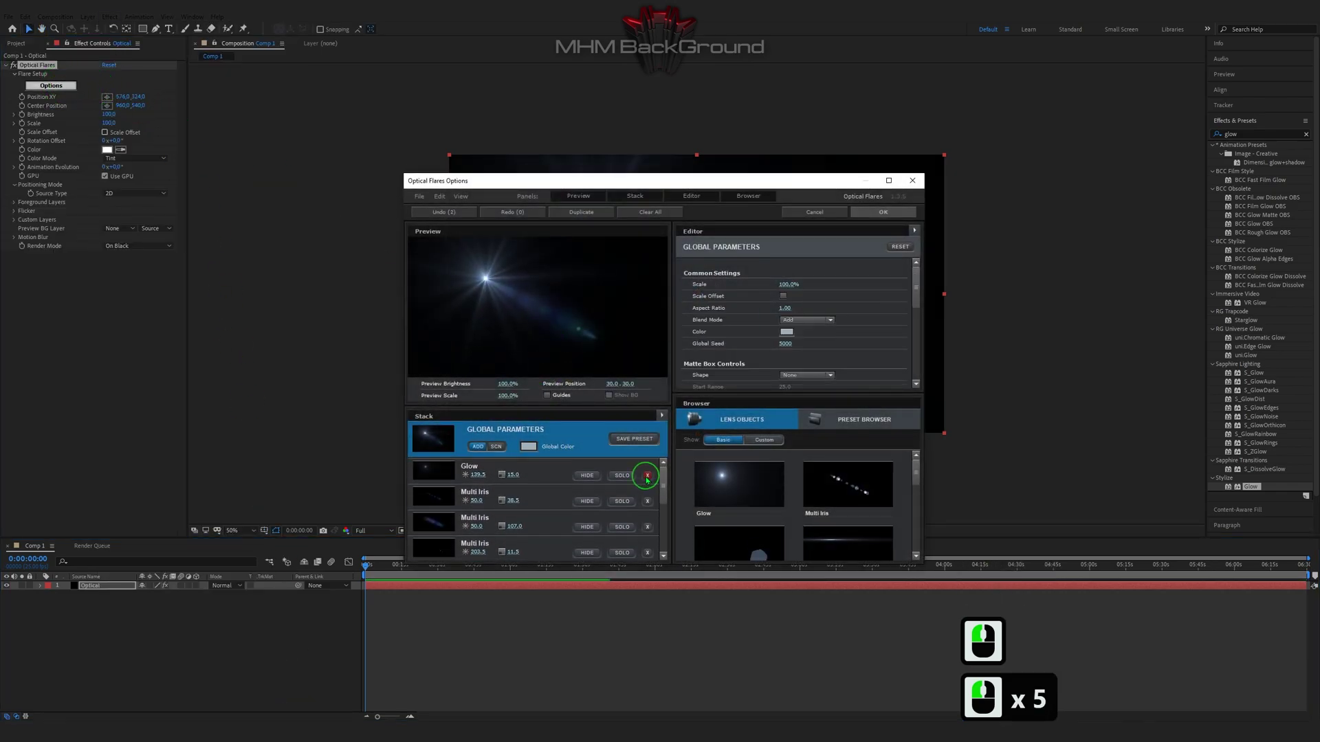
pyautogui.click(647, 475)
pyautogui.click(647, 475)
pyautogui.click(647, 475)
pyautogui.click(647, 475)
pyautogui.click(647, 475)
pyautogui.click(647, 475)
pyautogui.click(647, 475)
pyautogui.click(646, 475)
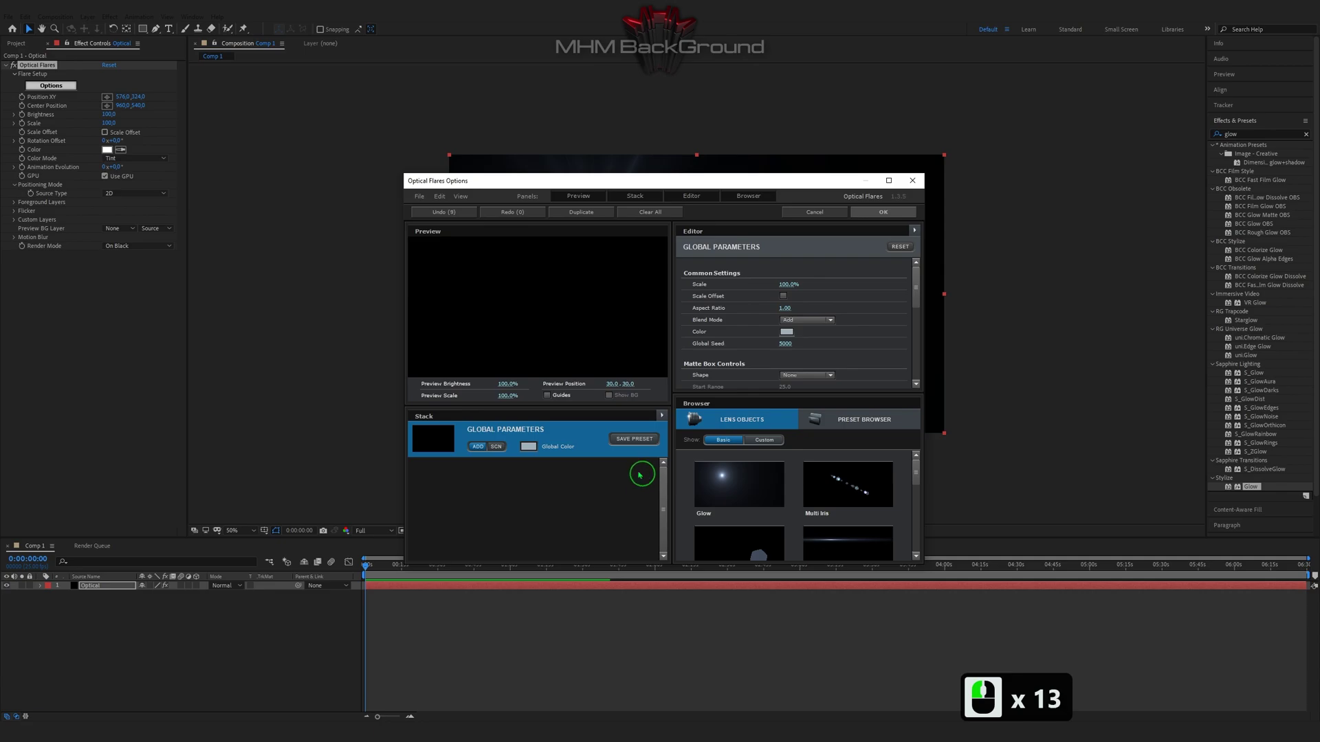
# - Add a Streak lens object to the flare and set its color source to Gradient
pyautogui.moveTo(400, 177); pyautogui.dragTo(234, 75)
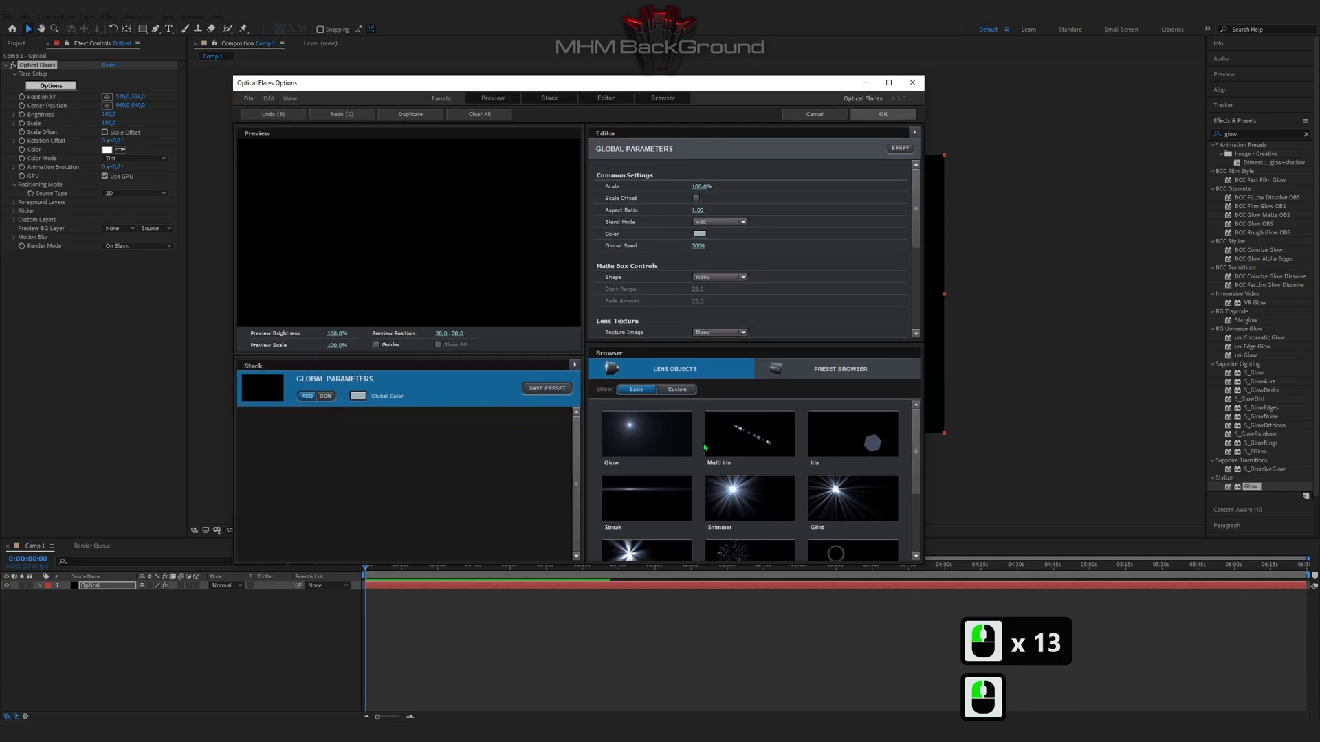
pyautogui.click(646, 498)
pyautogui.scroll(-5, 772, 247)
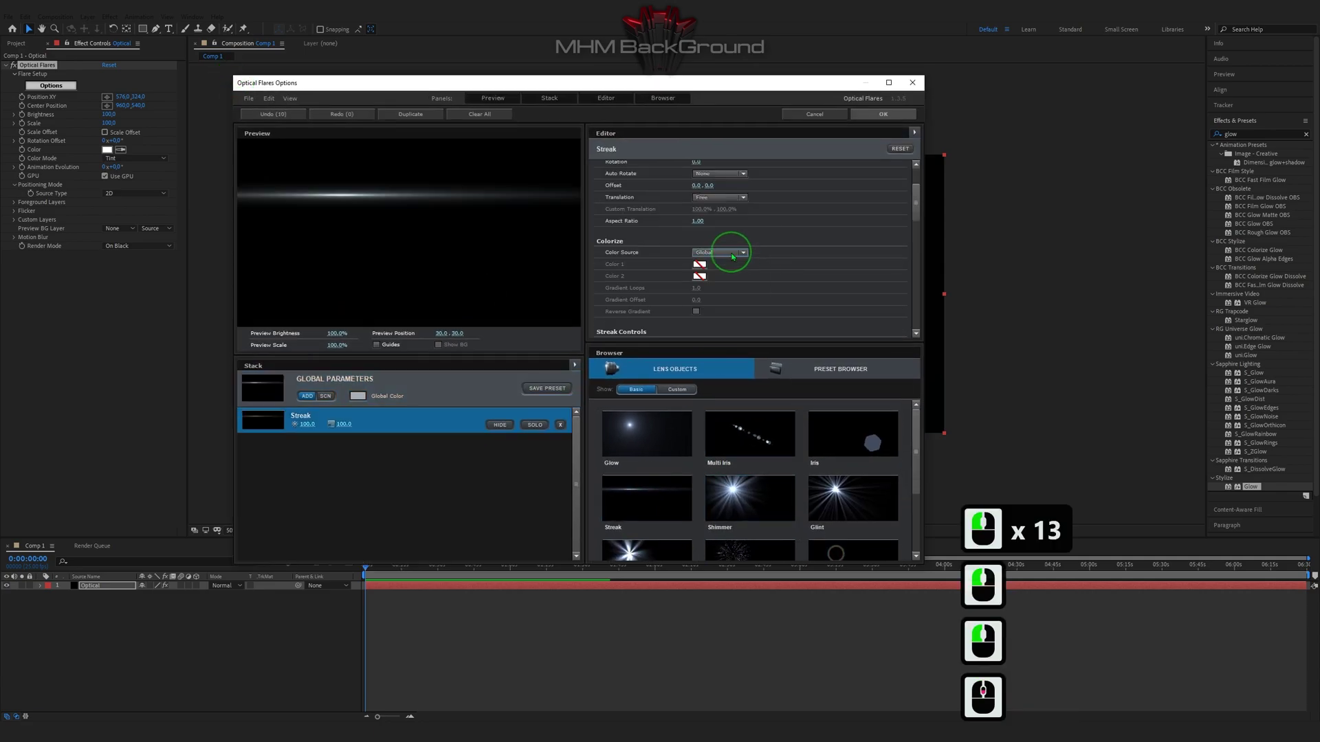
pyautogui.click(718, 253)
pyautogui.click(732, 277)
# - Set the streak's gradient Color 1 to the blue 009CFF
pyautogui.click(702, 266)
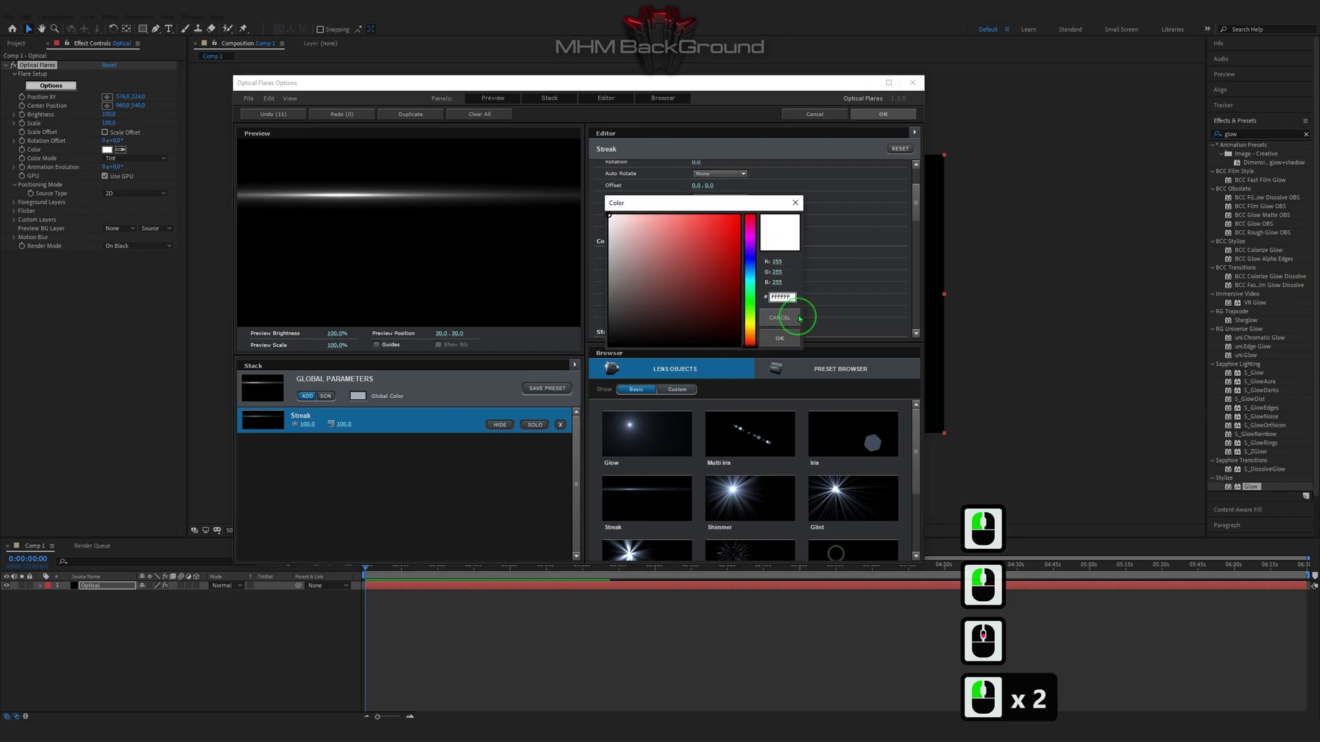
pyautogui.click(752, 262)
pyautogui.moveTo(753, 262); pyautogui.dragTo(750, 272)
pyautogui.click(740, 215)
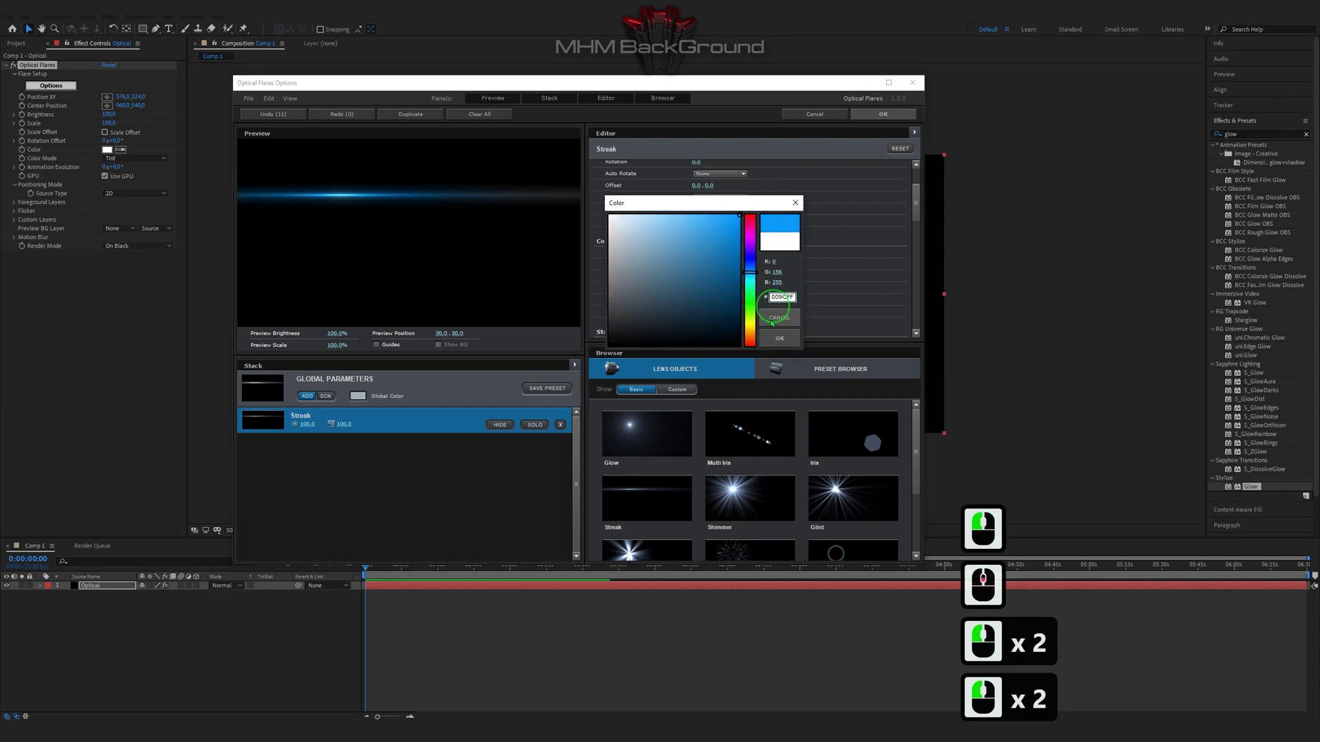
pyautogui.click(769, 341)
pyautogui.click(739, 267)
# - Set the streak's gradient Color 2 to the pink FF006B
pyautogui.click(699, 275)
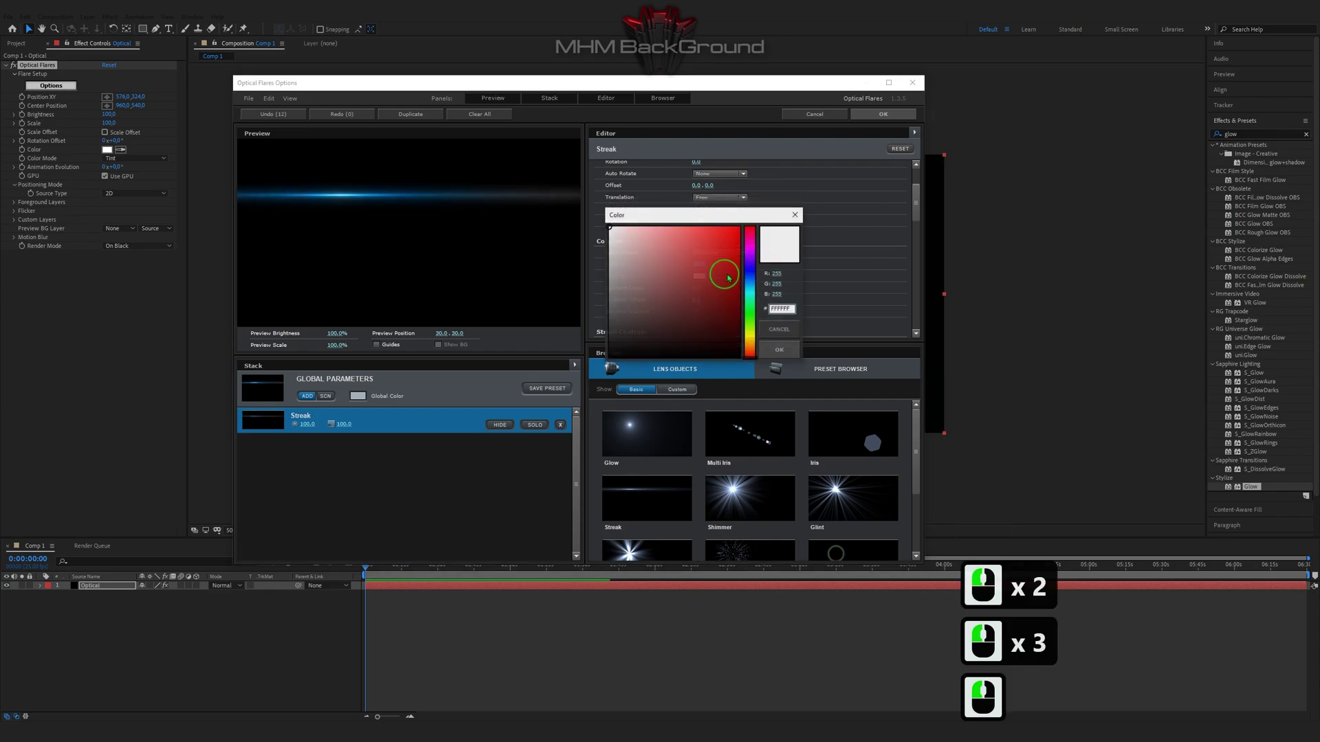
pyautogui.click(751, 242)
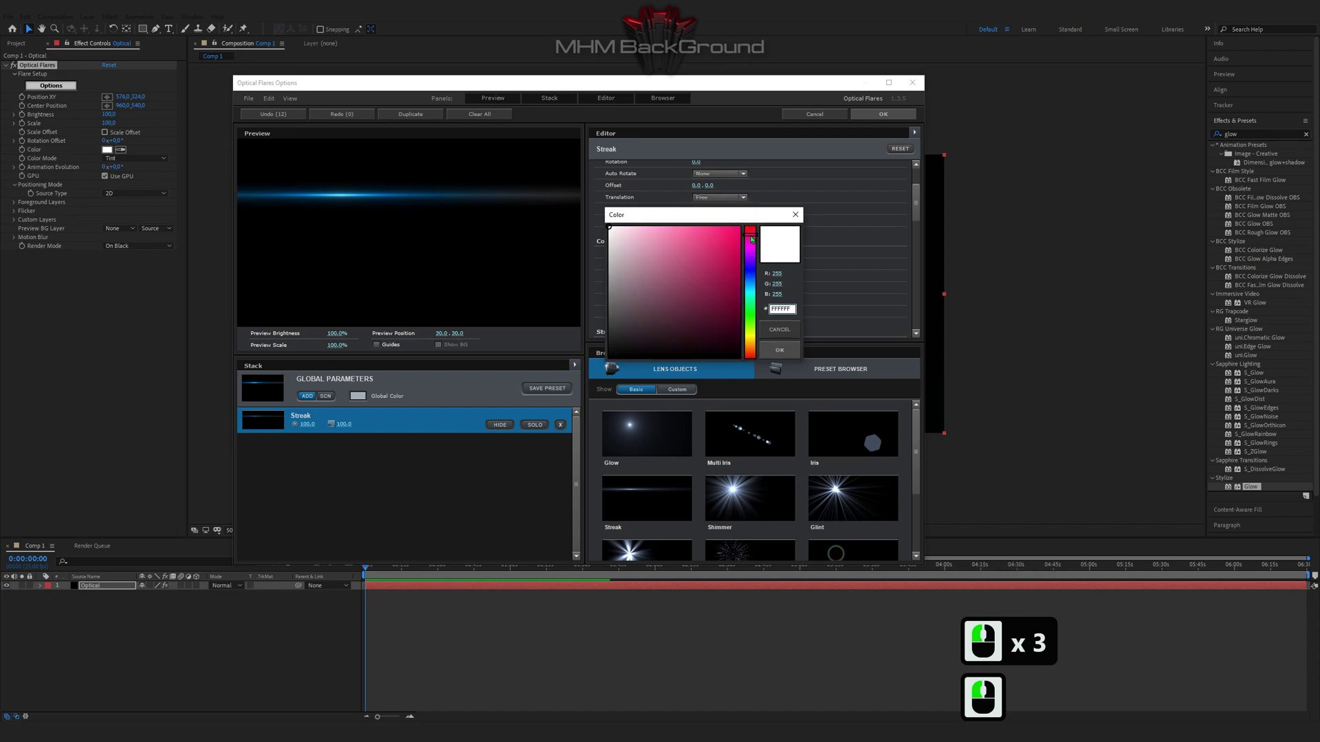
pyautogui.moveTo(736, 235); pyautogui.dragTo(776, 214)
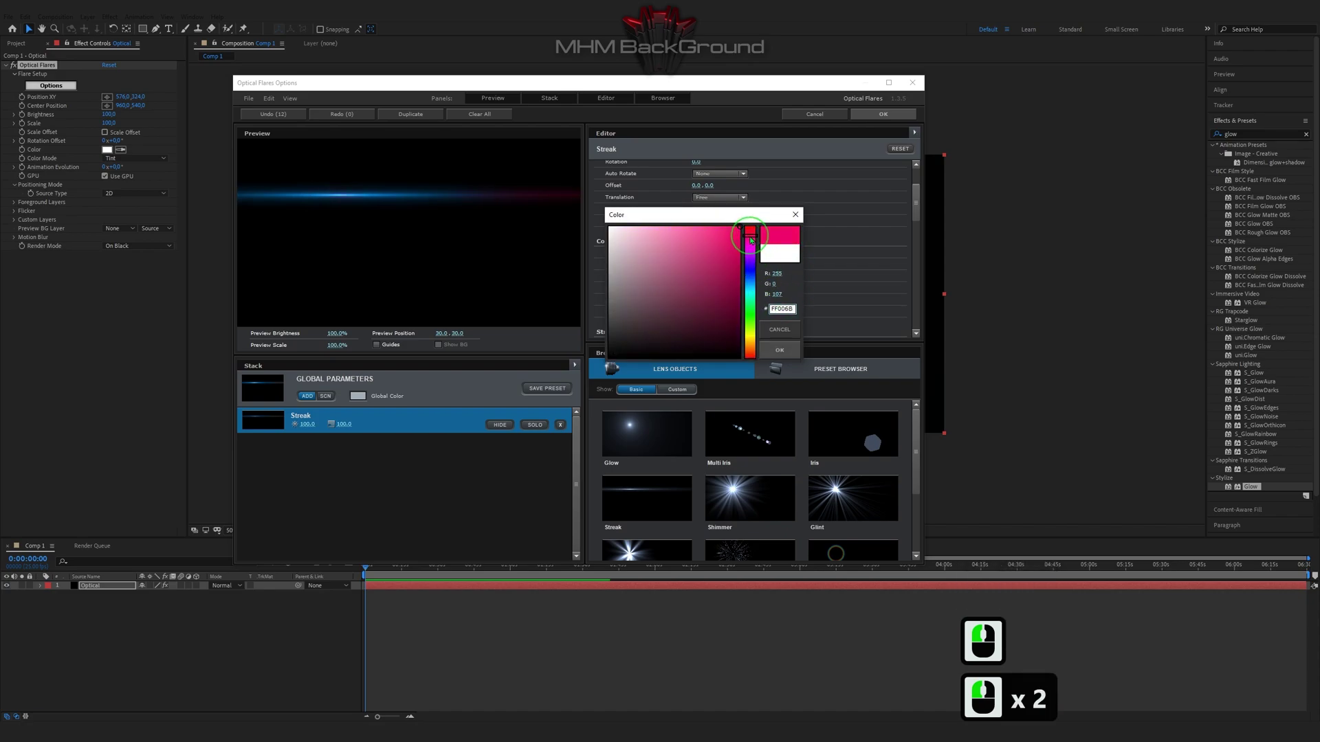
pyautogui.click(779, 350)
# - Set the streak's Gradient Loops to 10 and duplicate the streak twice
pyautogui.doubleClick(701, 288)
pyautogui.write('10')
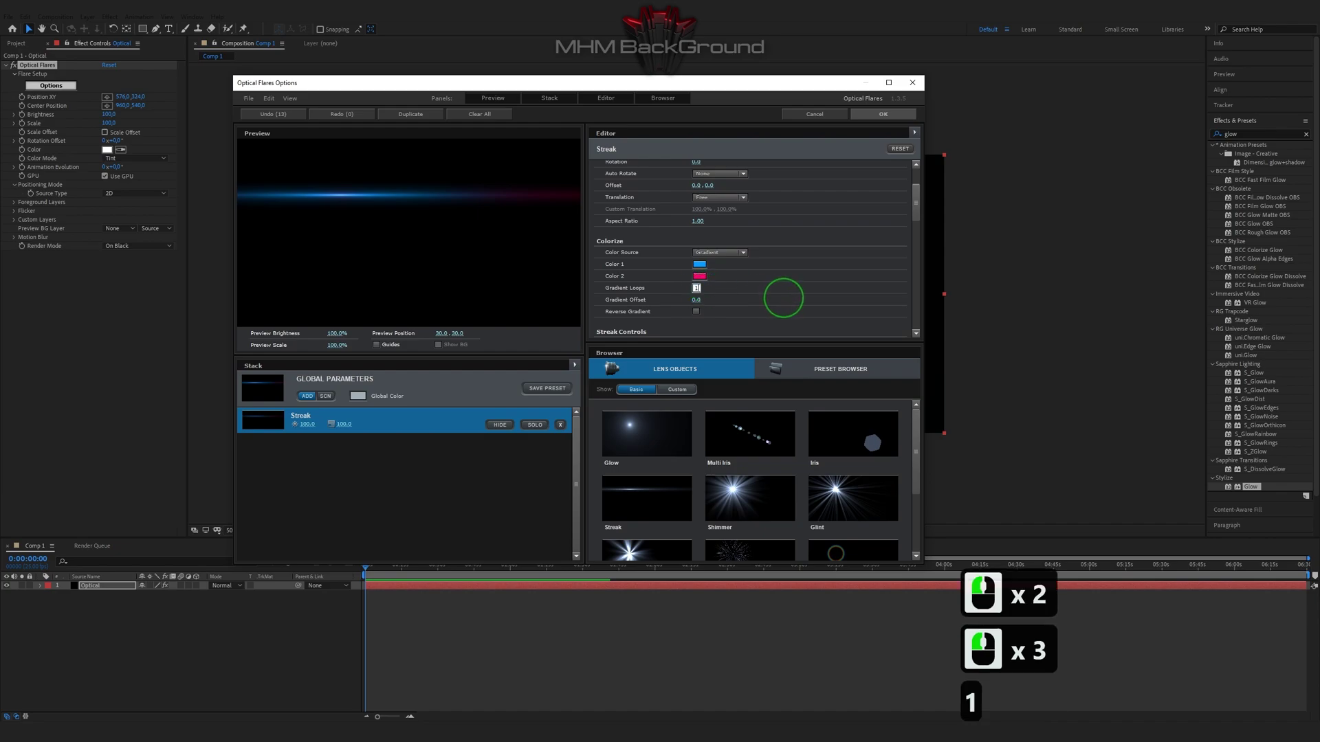
pyautogui.click(677, 344)
pyautogui.click(440, 424)
pyautogui.hotkey('ctrl', 'c')
pyautogui.hotkey('ctrl', 'd')
pyautogui.hotkey('ctrl', 'd')
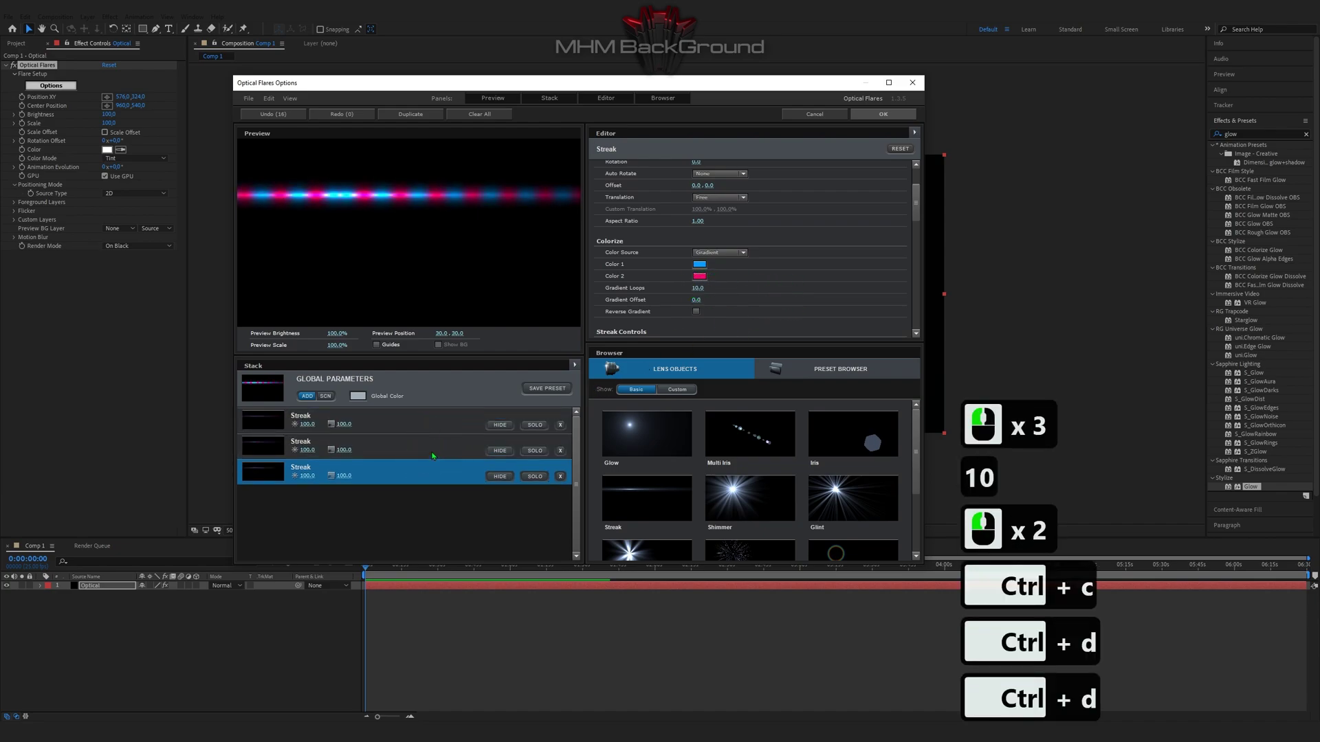
# - Set the Distance of the second streak in the stack to 100
pyautogui.click(748, 275)
pyautogui.scroll(3, 748, 277)
pyautogui.click(696, 222)
pyautogui.write('100')
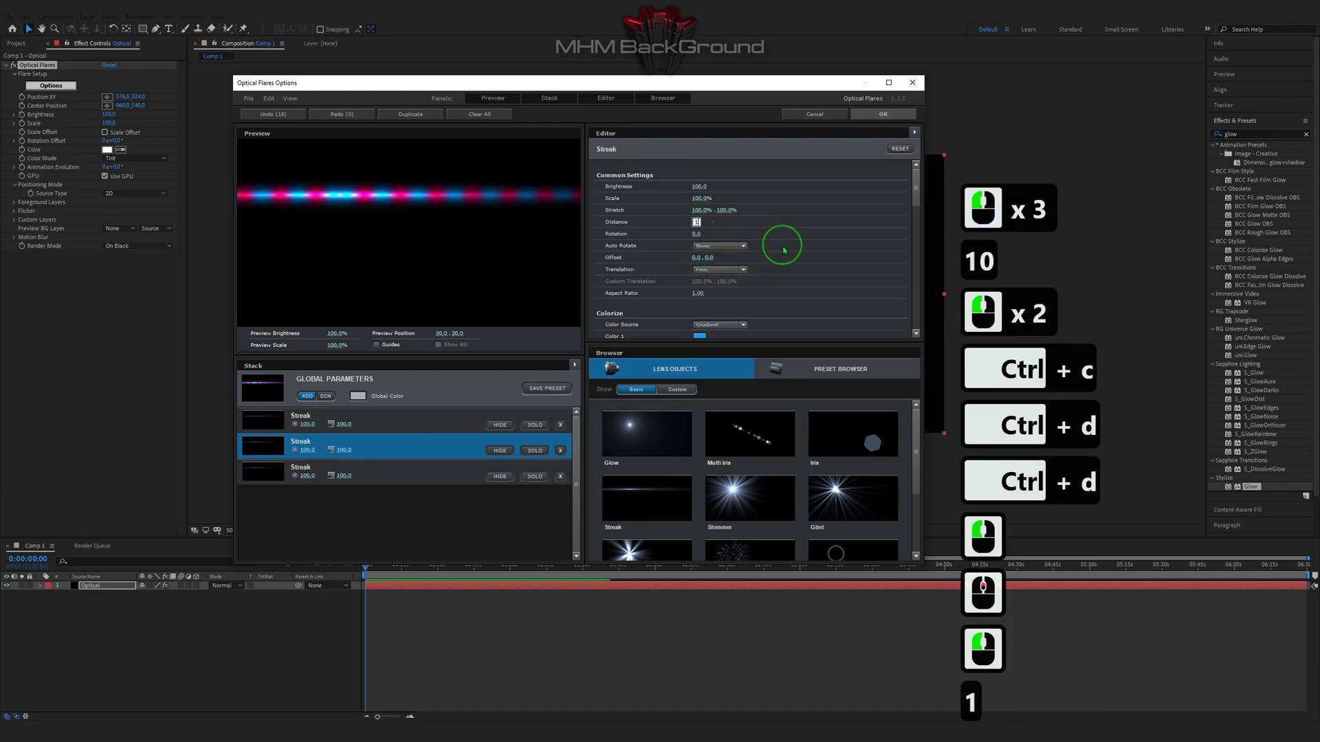
# - Set the third streak's Distance to 200 and accept the flare setup
pyautogui.click(429, 476)
pyautogui.click(699, 220)
pyautogui.click(700, 222)
pyautogui.write('200')
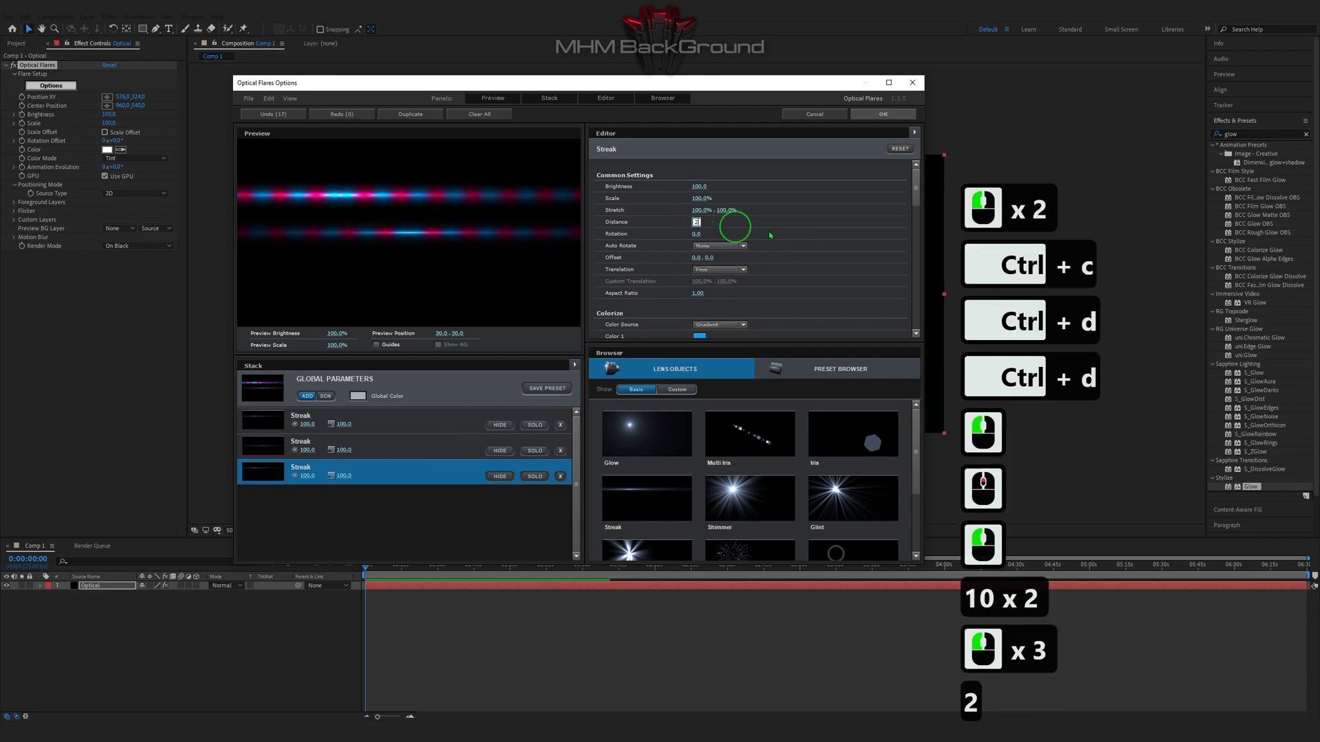
pyautogui.click(877, 141)
pyautogui.click(883, 114)
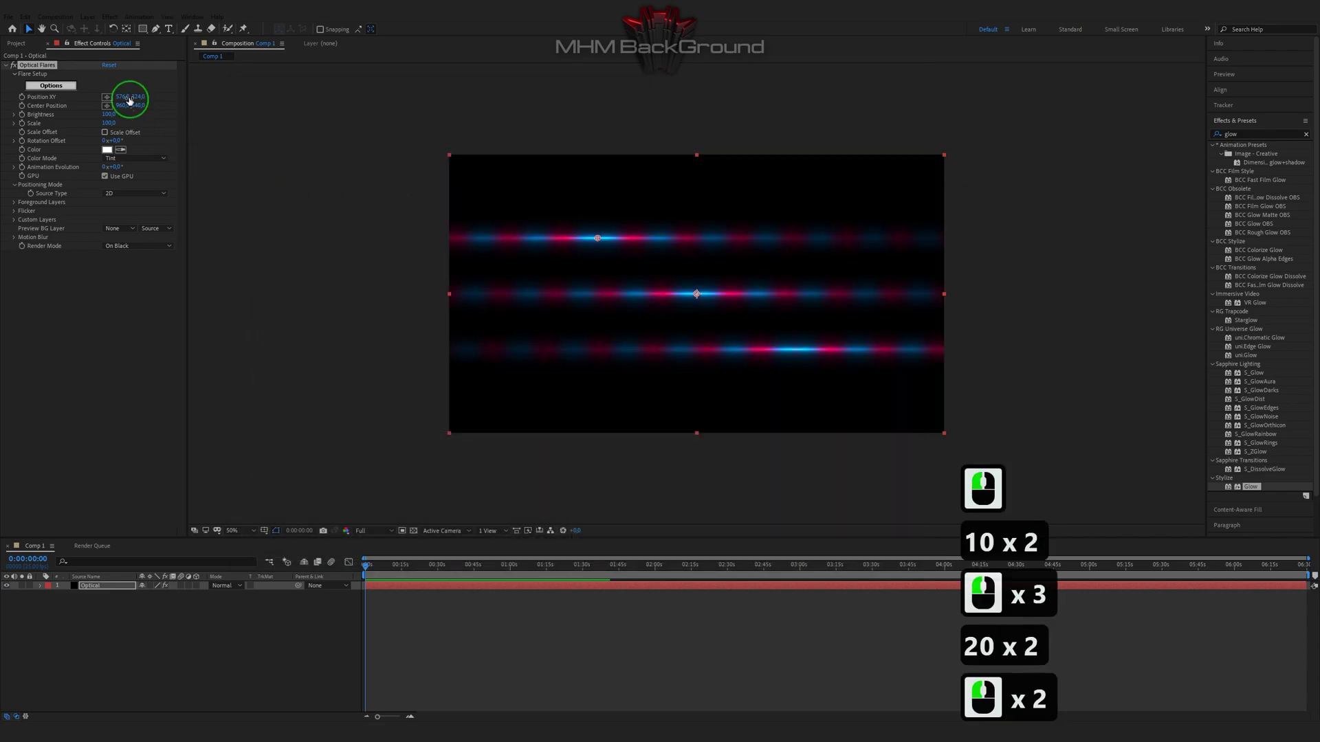
# - Set the Optical Flares brightness to 110 and scale to 600
pyautogui.click(125, 97)
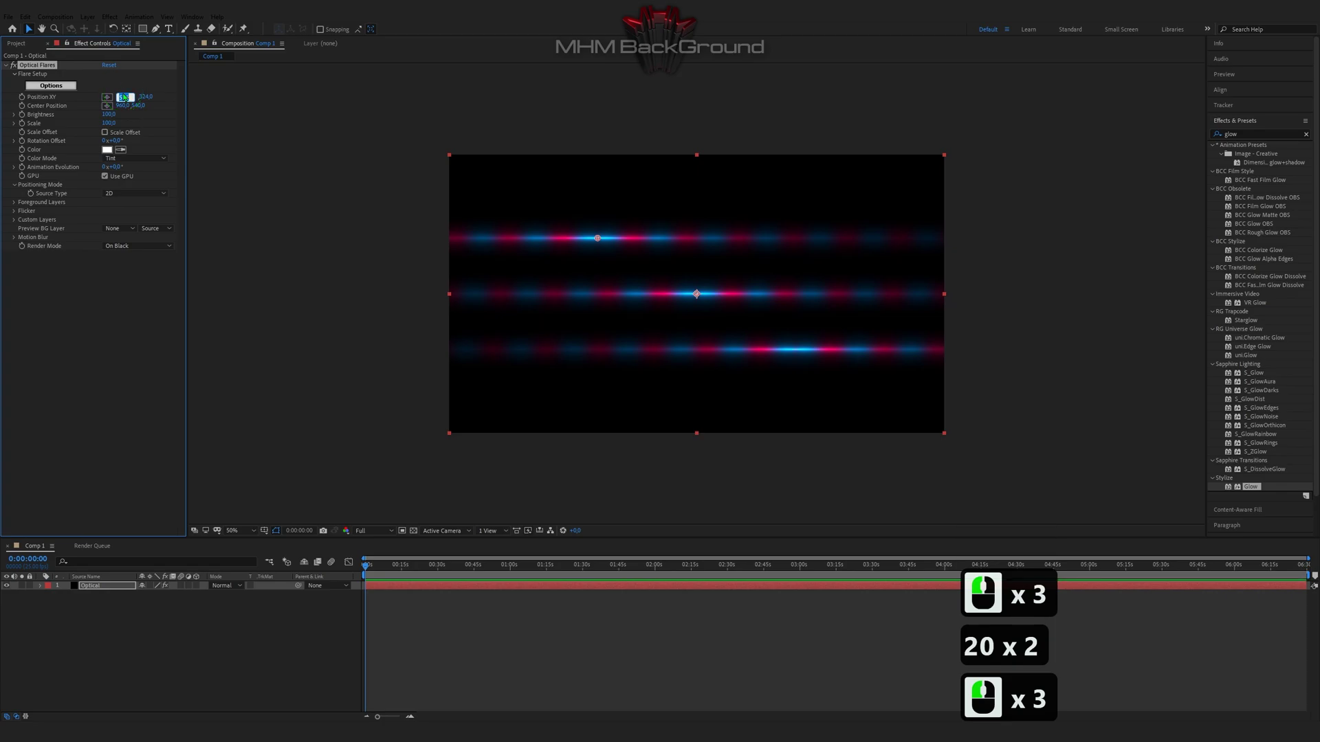
pyautogui.press('Tab')
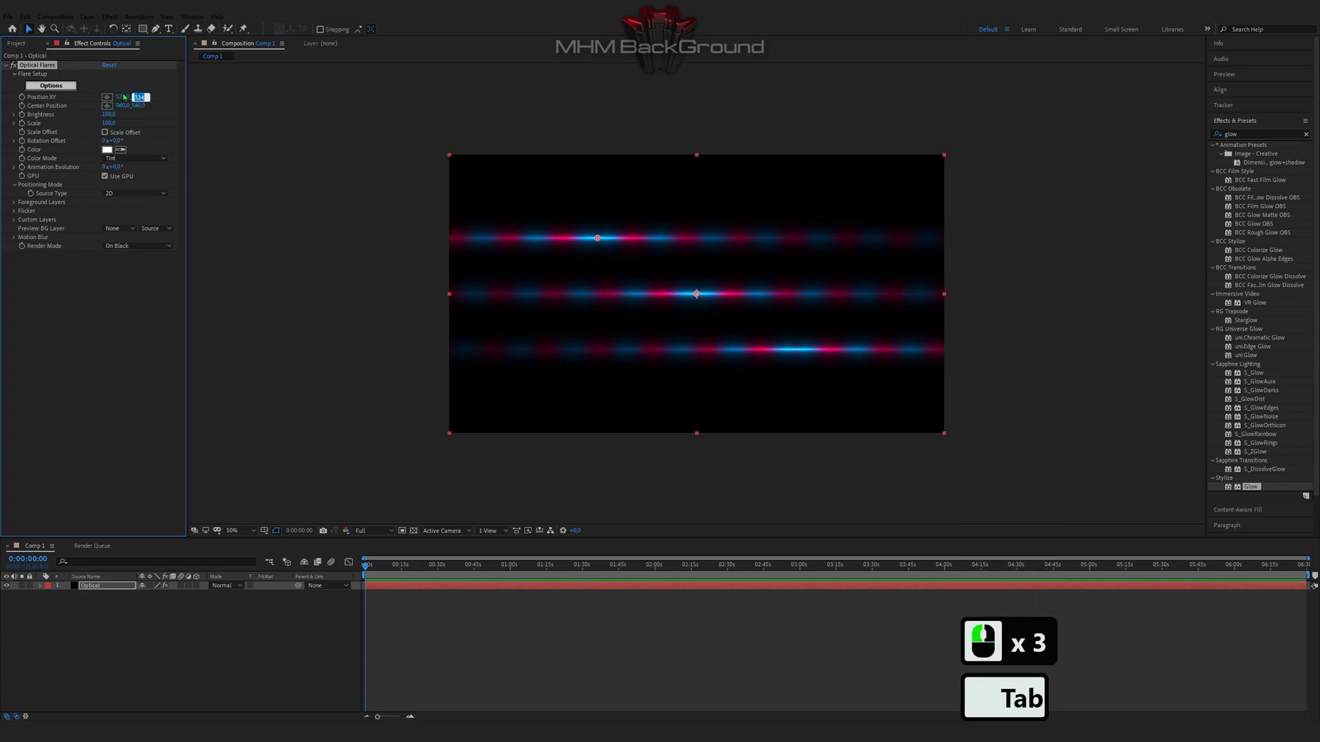
pyautogui.press('Tab')
pyautogui.press('Tab')
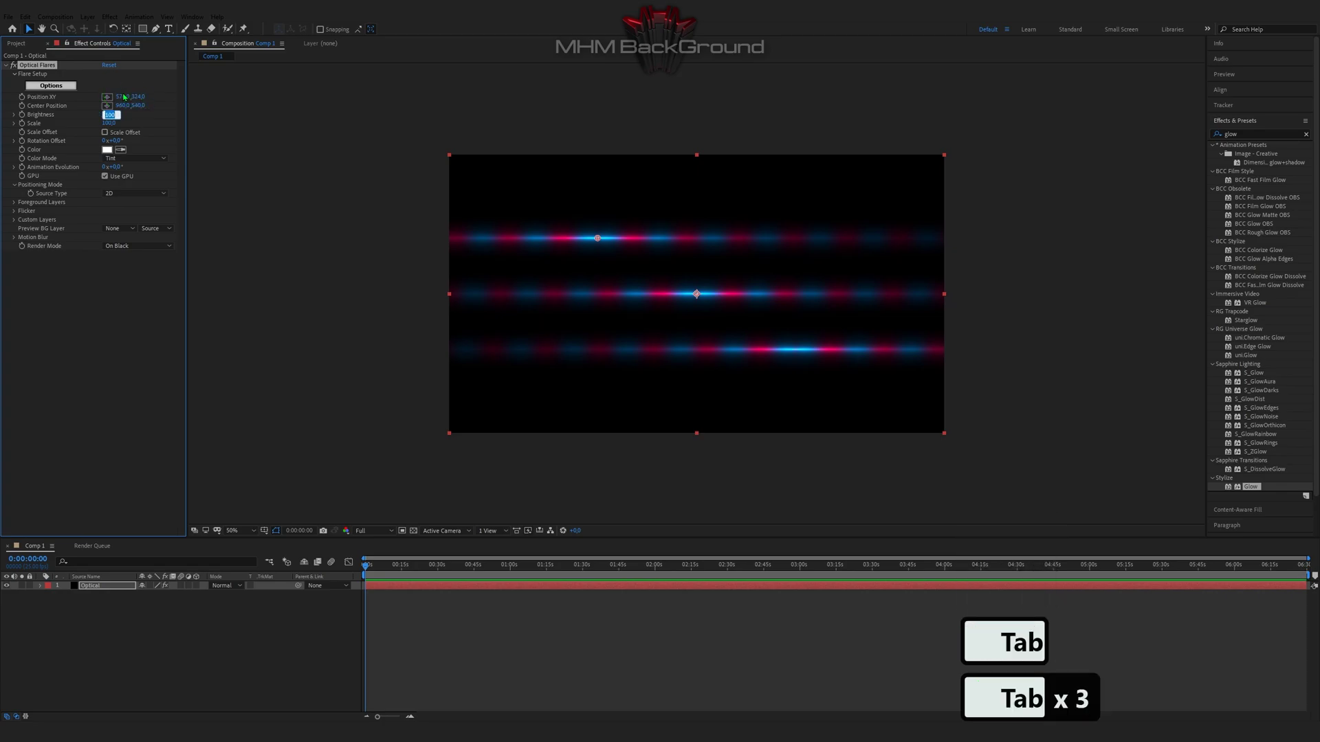
pyautogui.write('110')
pyautogui.press('Tab')
pyautogui.write('600')
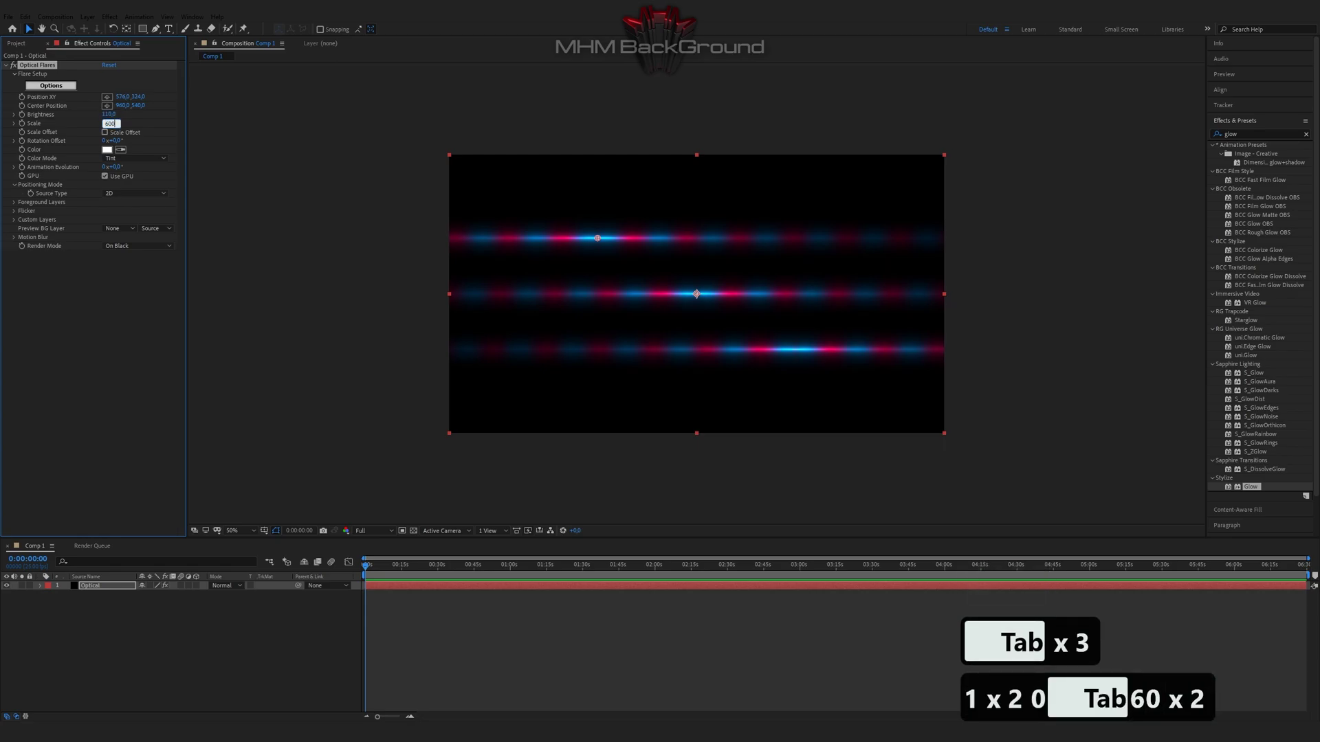
pyautogui.press('Return')
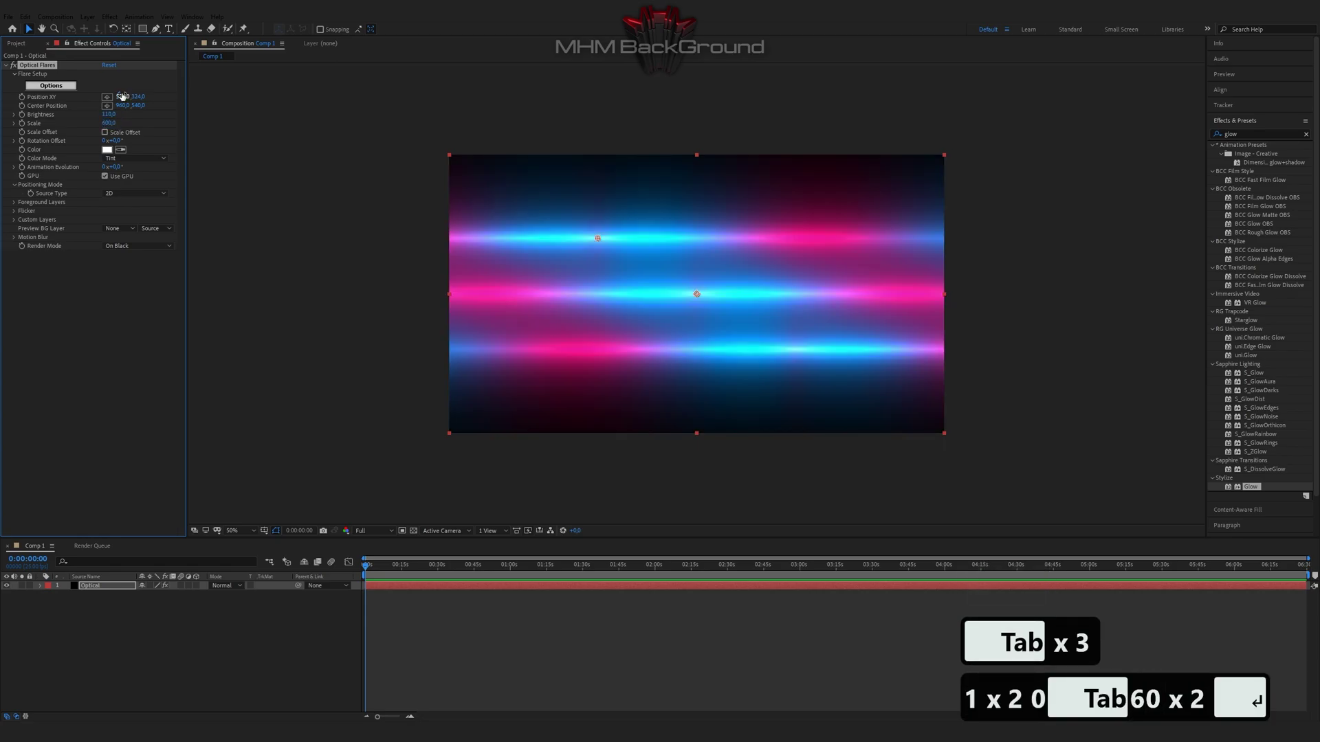
# - Add a black solid layer named Pin Art 3D above the Optical layer
pyautogui.rightClick(122, 521)
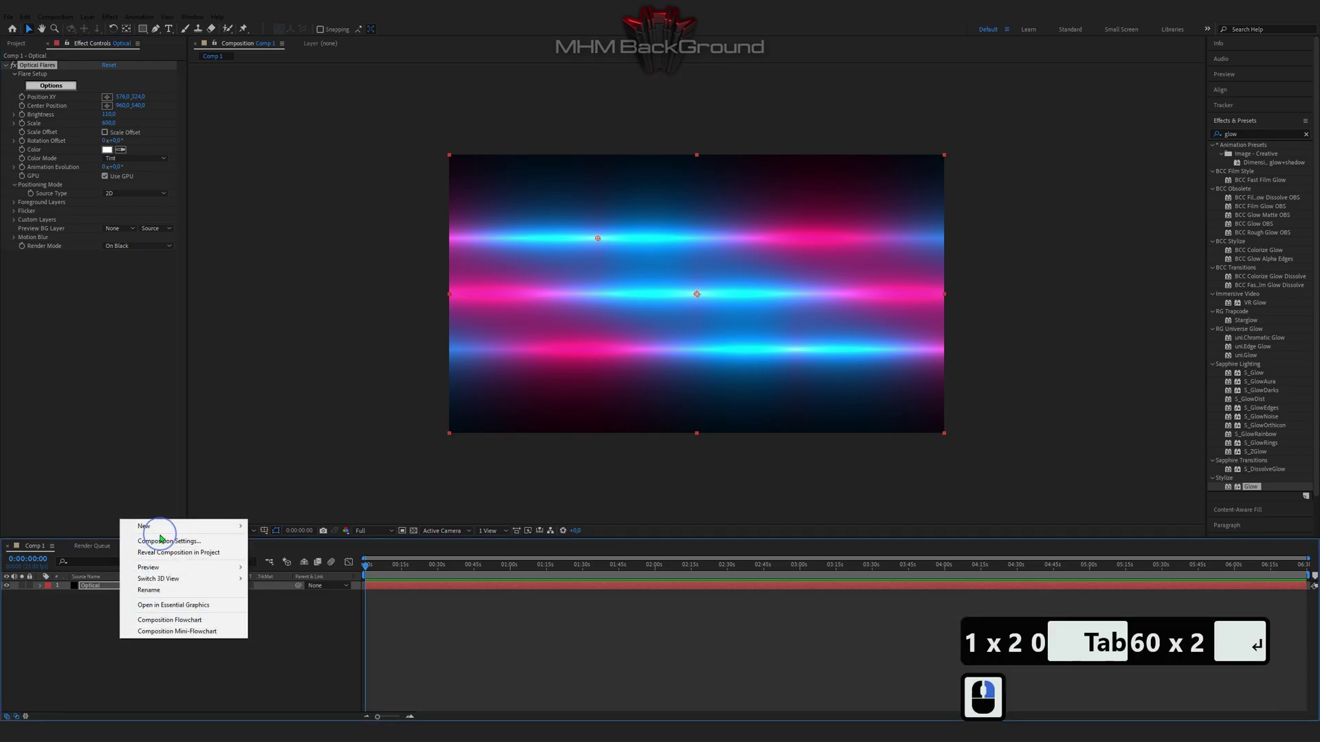
pyautogui.moveTo(138, 526)
pyautogui.click(288, 552)
pyautogui.write('P')
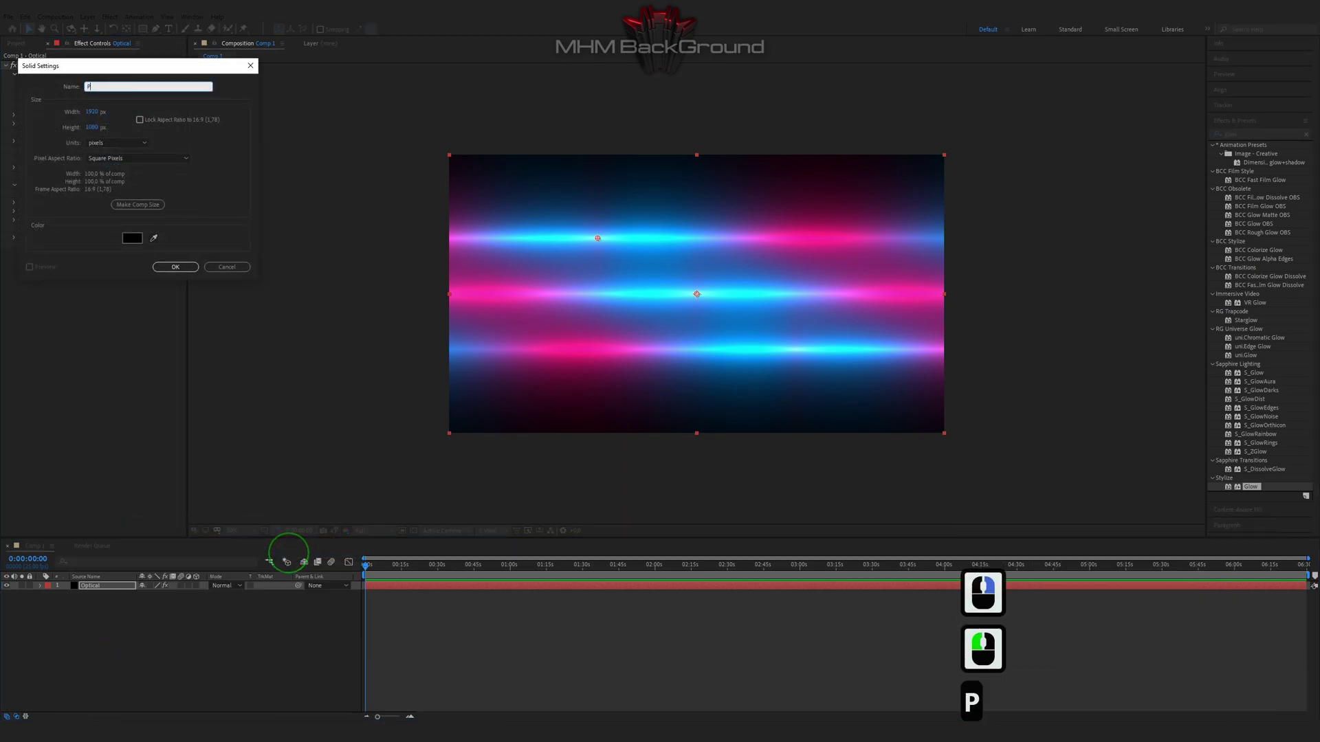
pyautogui.write('in Art 3D')
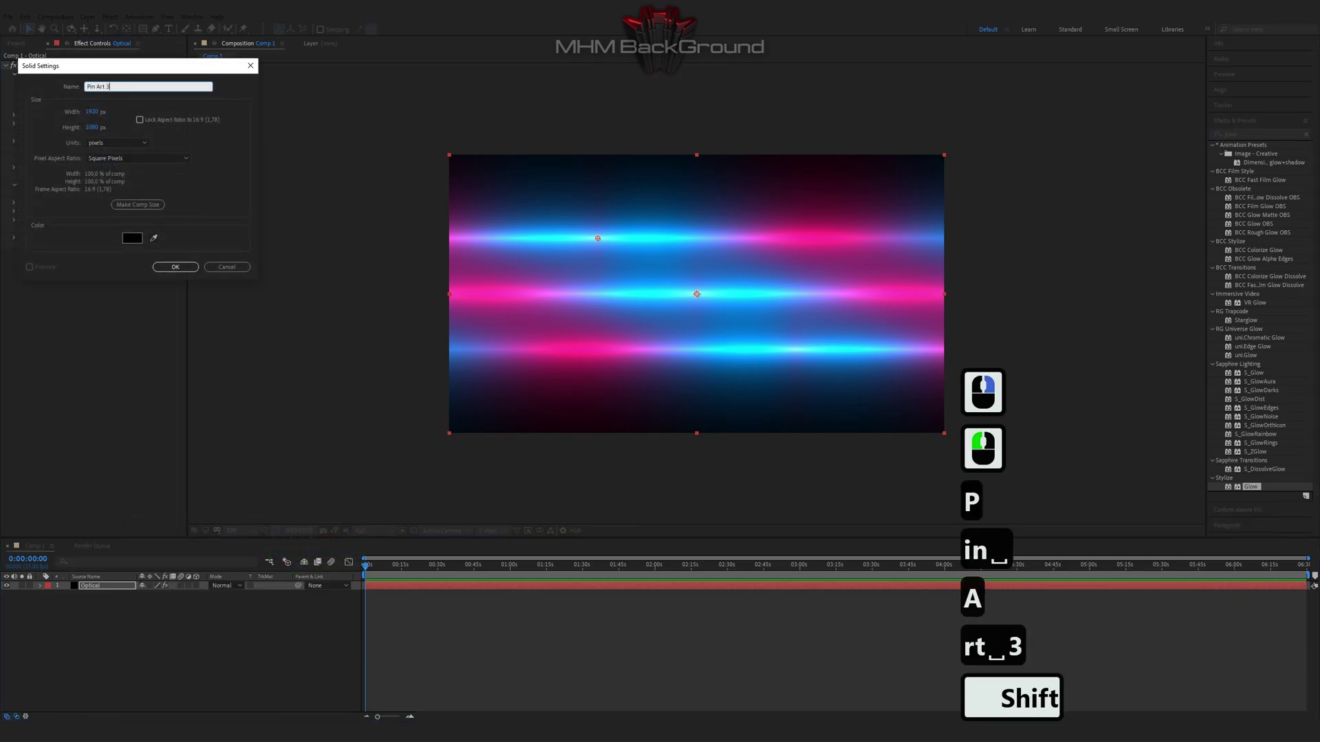
pyautogui.press('Return')
# - Apply the BCC Pin Art 3D effect to the Pin Art 3D layer
pyautogui.click(109, 16)
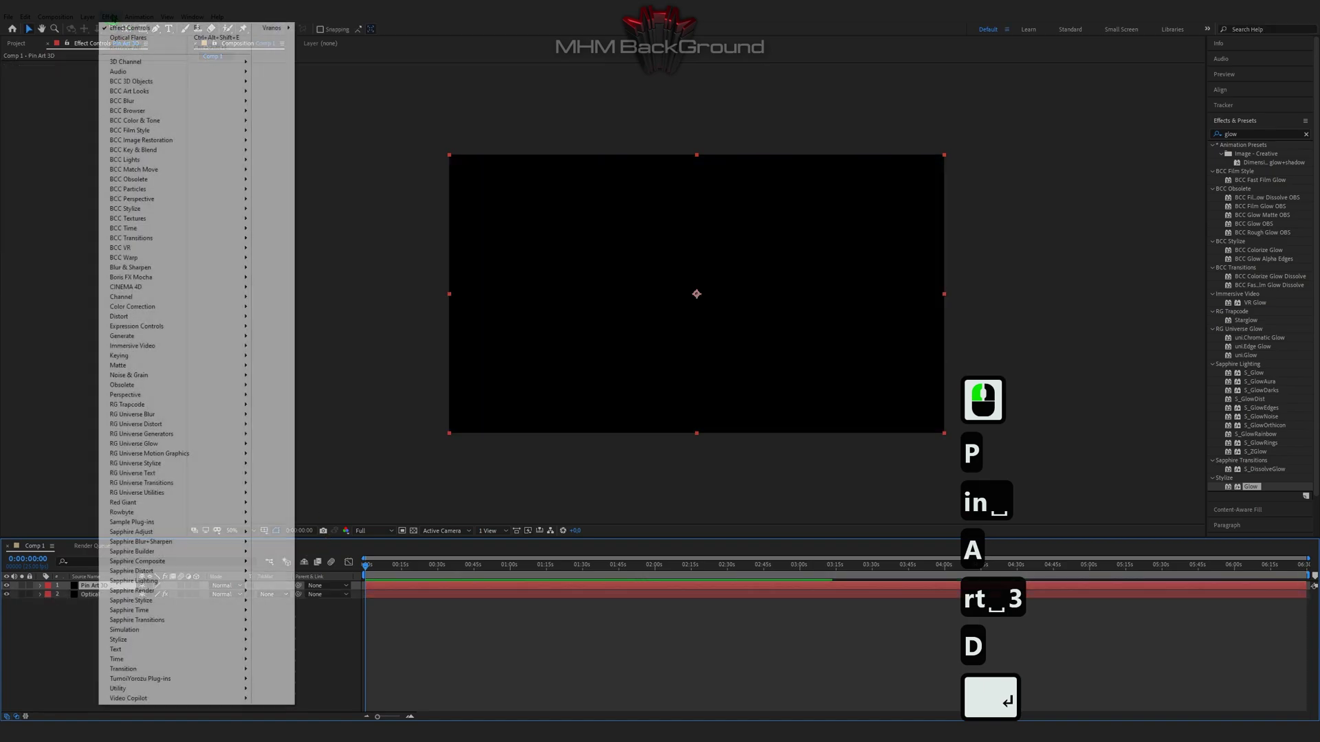
pyautogui.moveTo(174, 189)
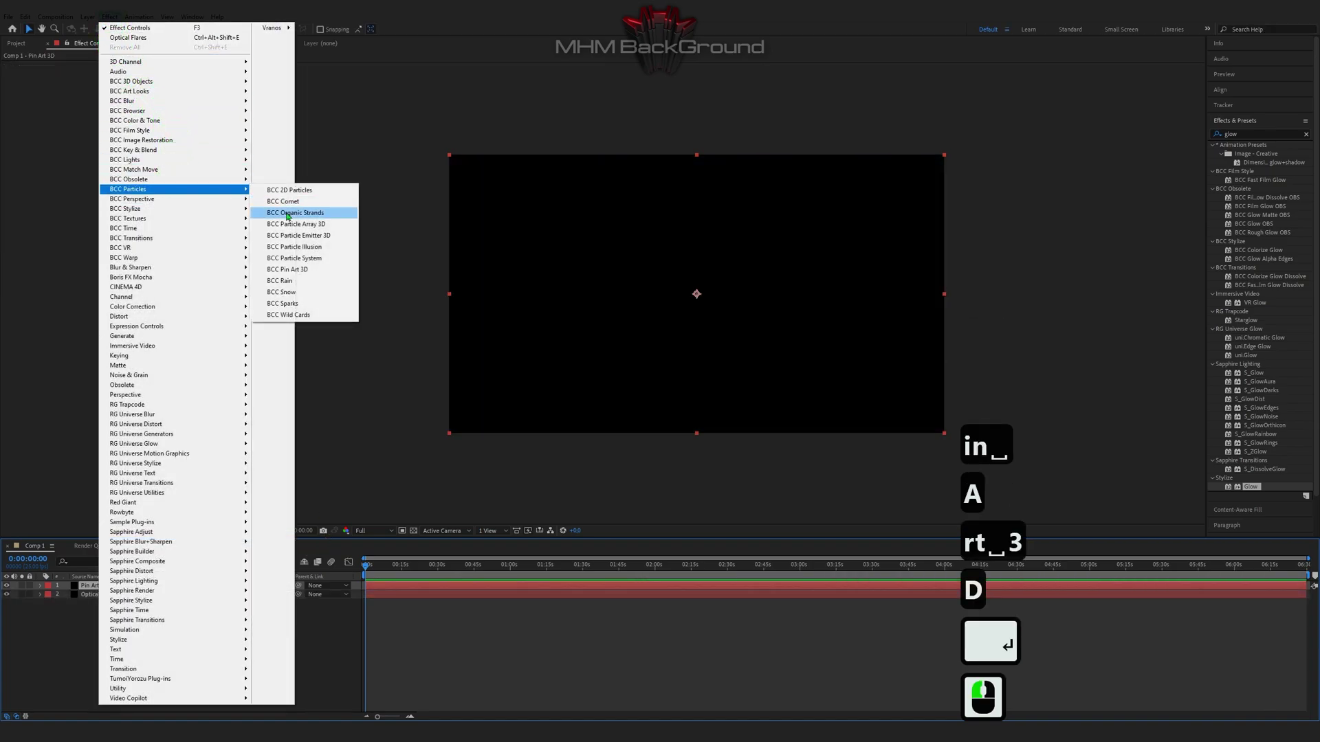
pyautogui.click(287, 269)
# - Set the Pin Type in the BCC Pin Art 3D Pins settings to 3D Cubes
pyautogui.click(14, 152)
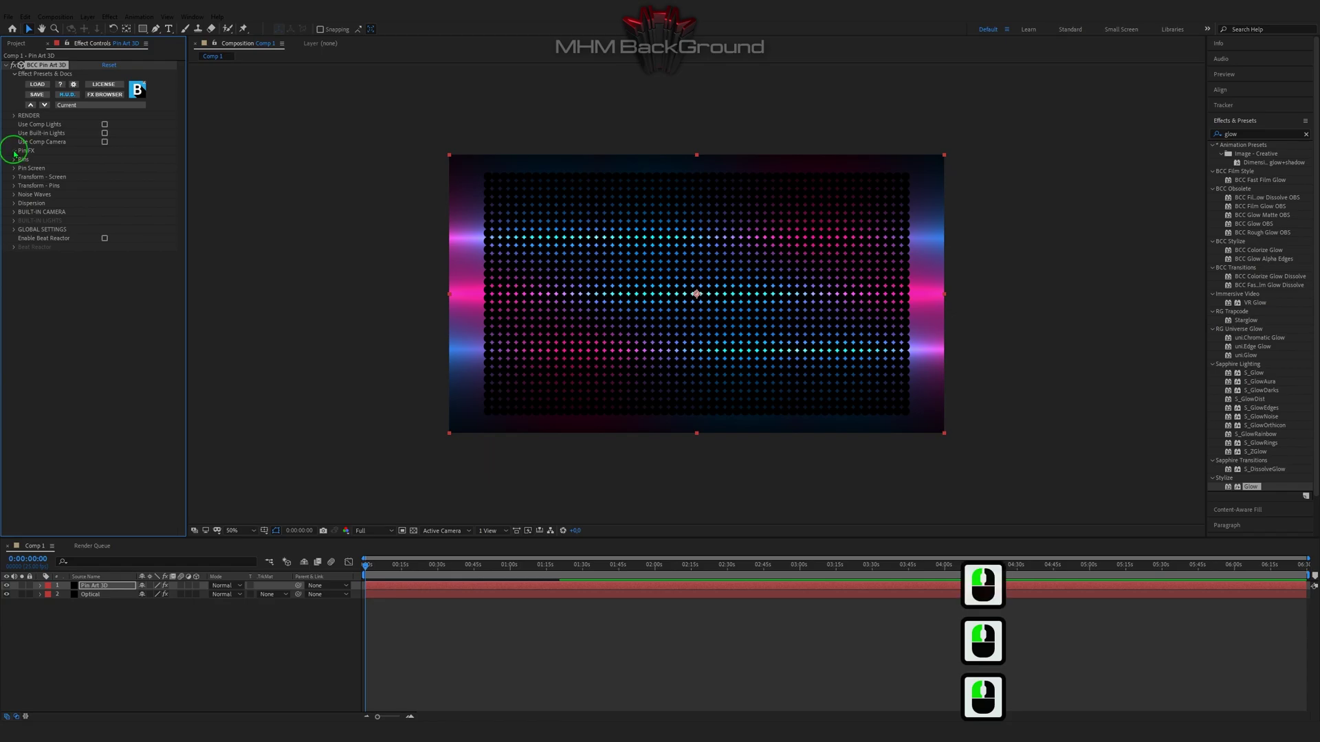
pyautogui.click(14, 150)
pyautogui.click(13, 159)
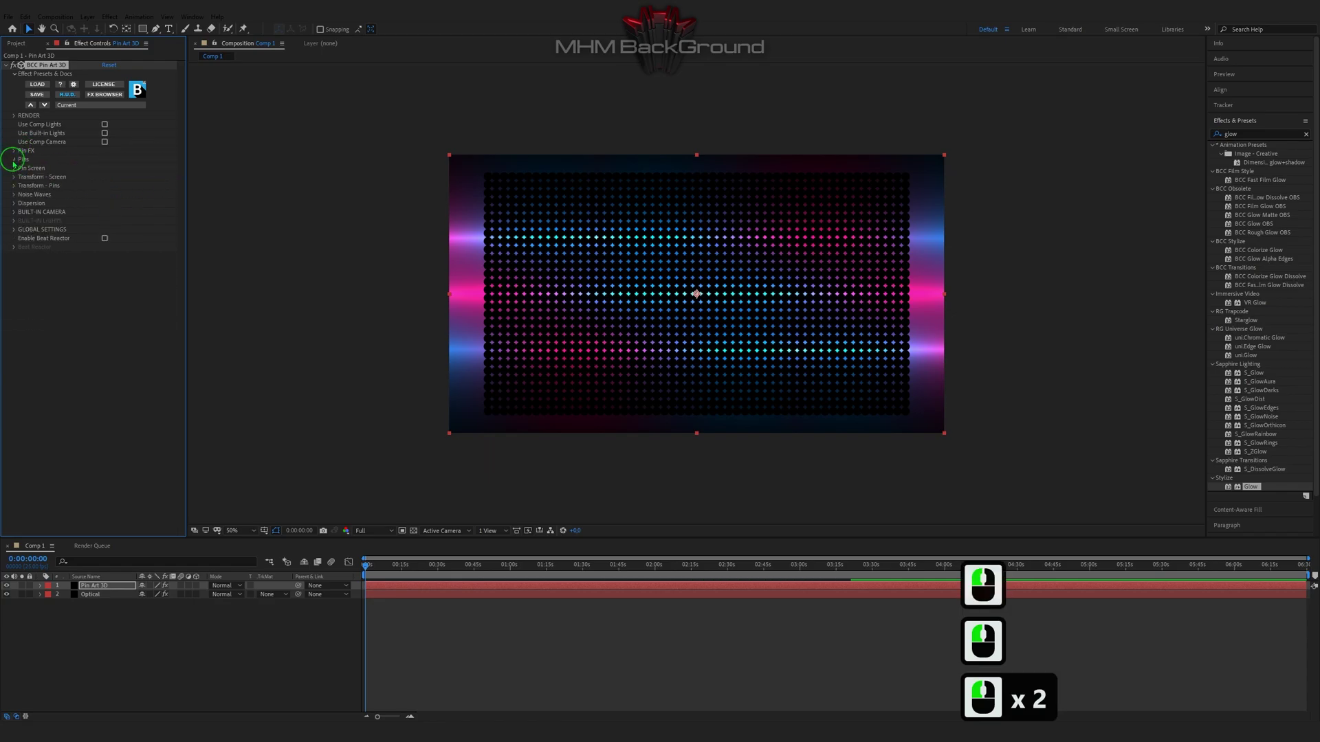
pyautogui.click(116, 169)
pyautogui.click(133, 281)
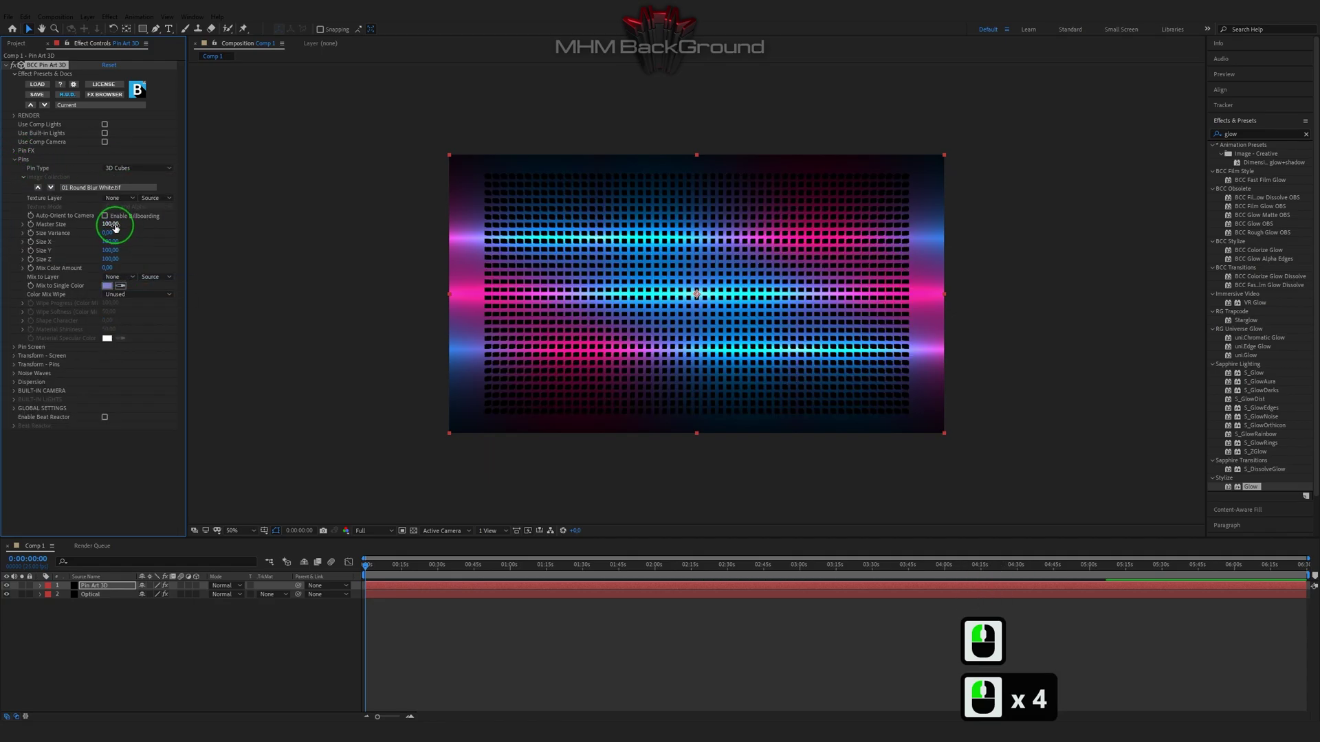
# - Set the Master Size of the Pin Art 3D pins to 29 and the Size Variance to 1
pyautogui.click(114, 225)
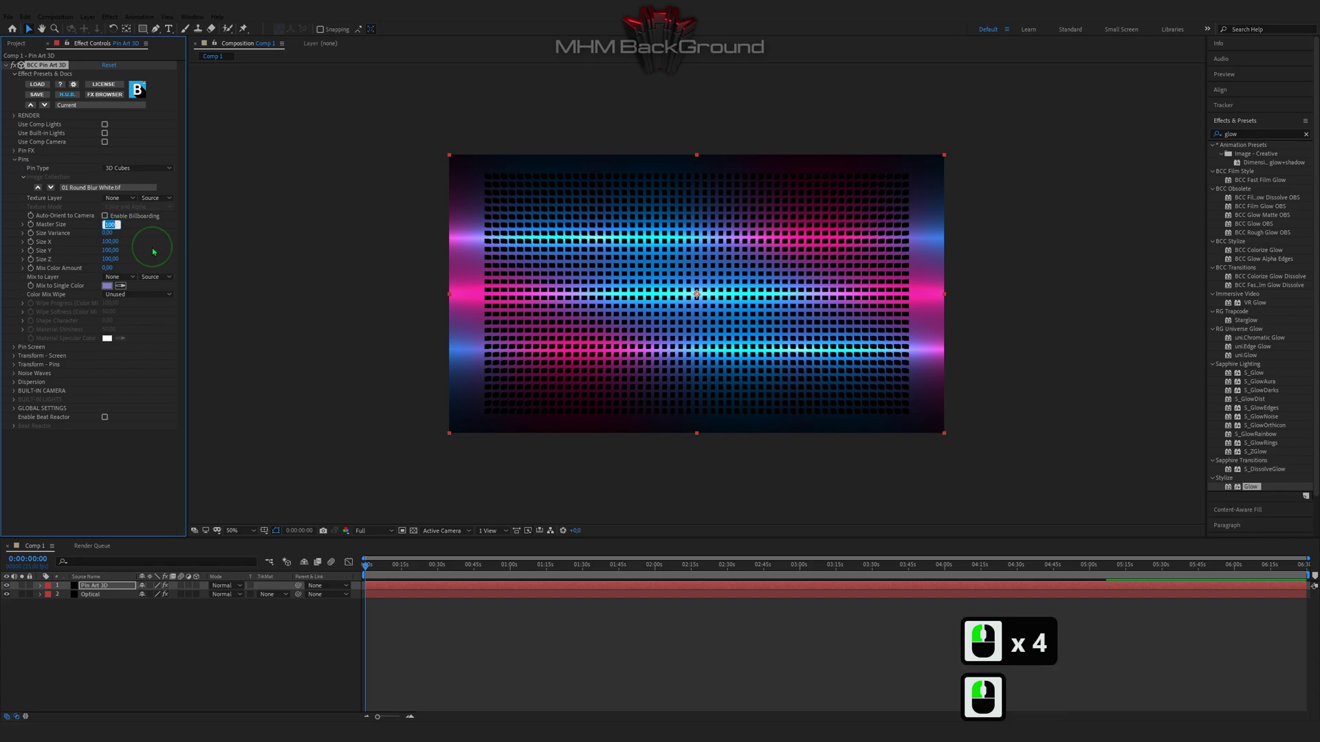
pyautogui.write('29')
pyautogui.press('Tab')
pyautogui.write('1')
pyautogui.press('Tab')
# - Set the pins' Size X to 3333, Size Y to 1080 and Size Z to 1783
pyautogui.write('33')
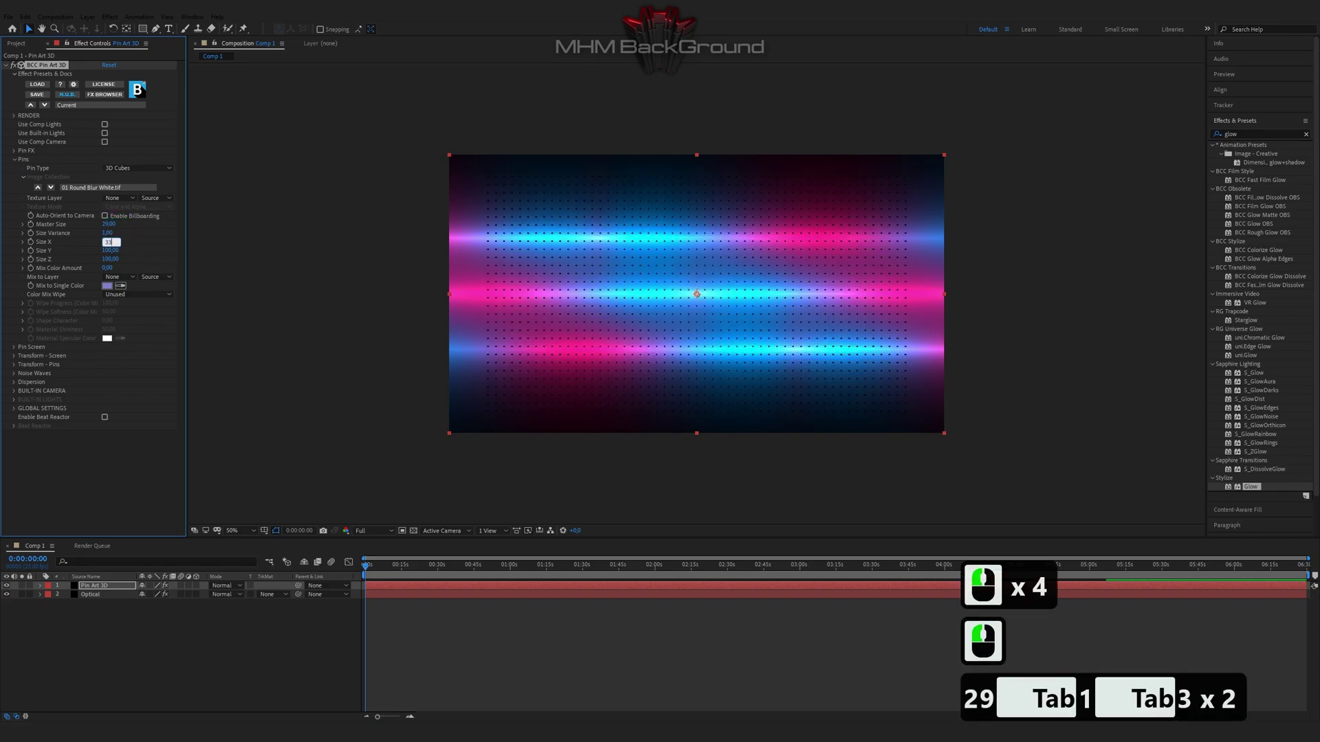
pyautogui.write('33')
pyautogui.press('Tab')
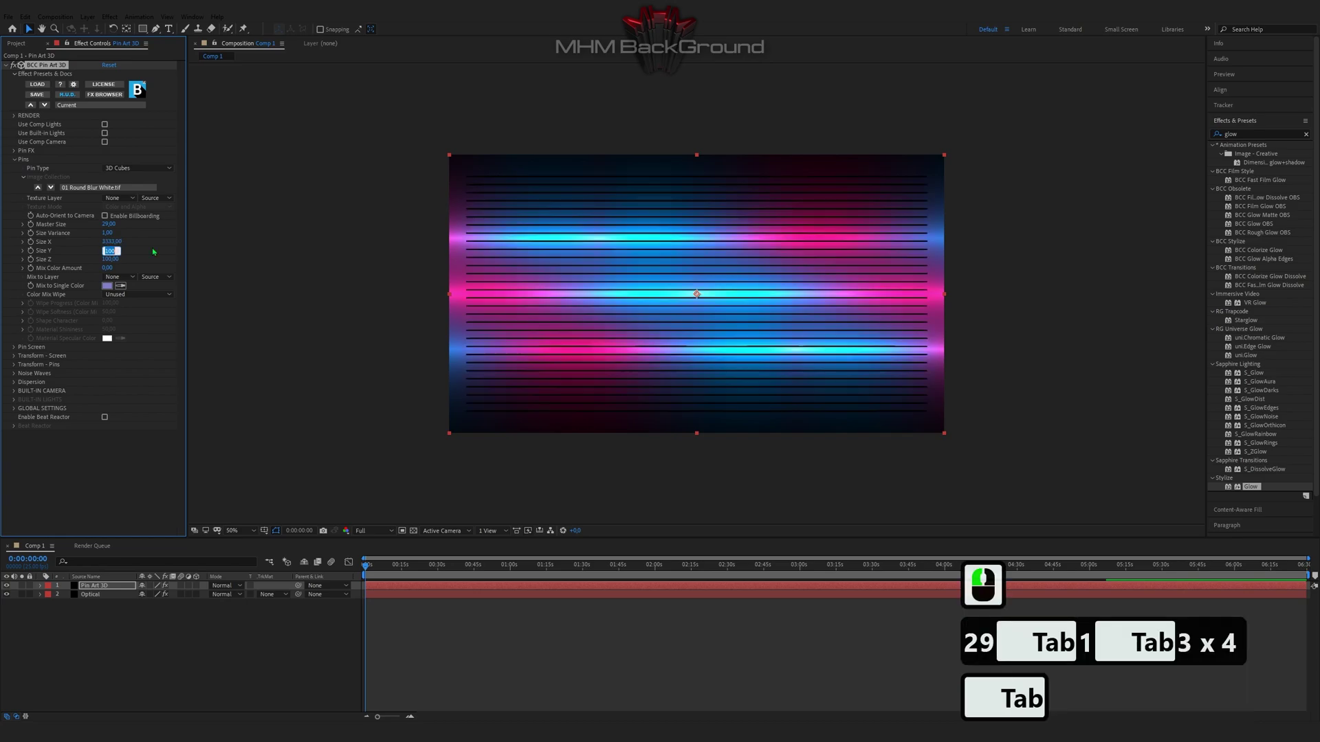
pyautogui.write('1')
pyautogui.press('Tab')
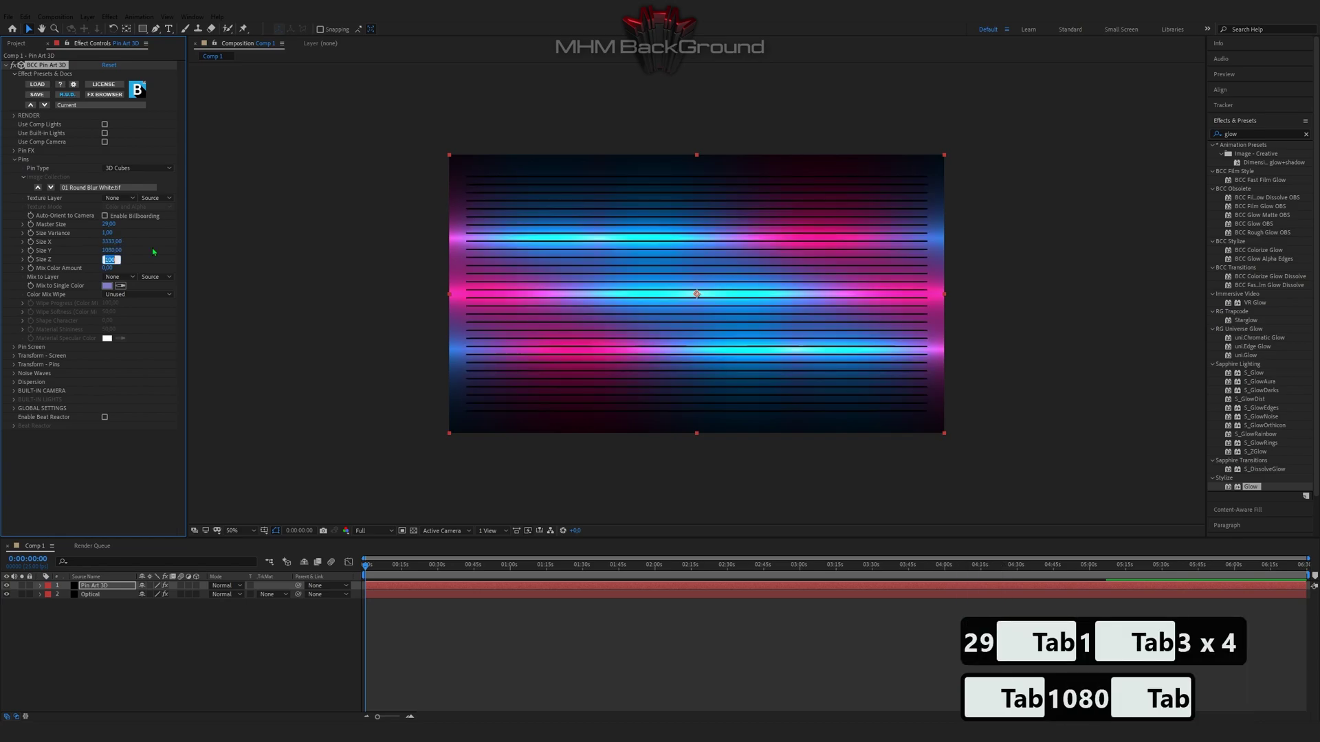
pyautogui.write('1783')
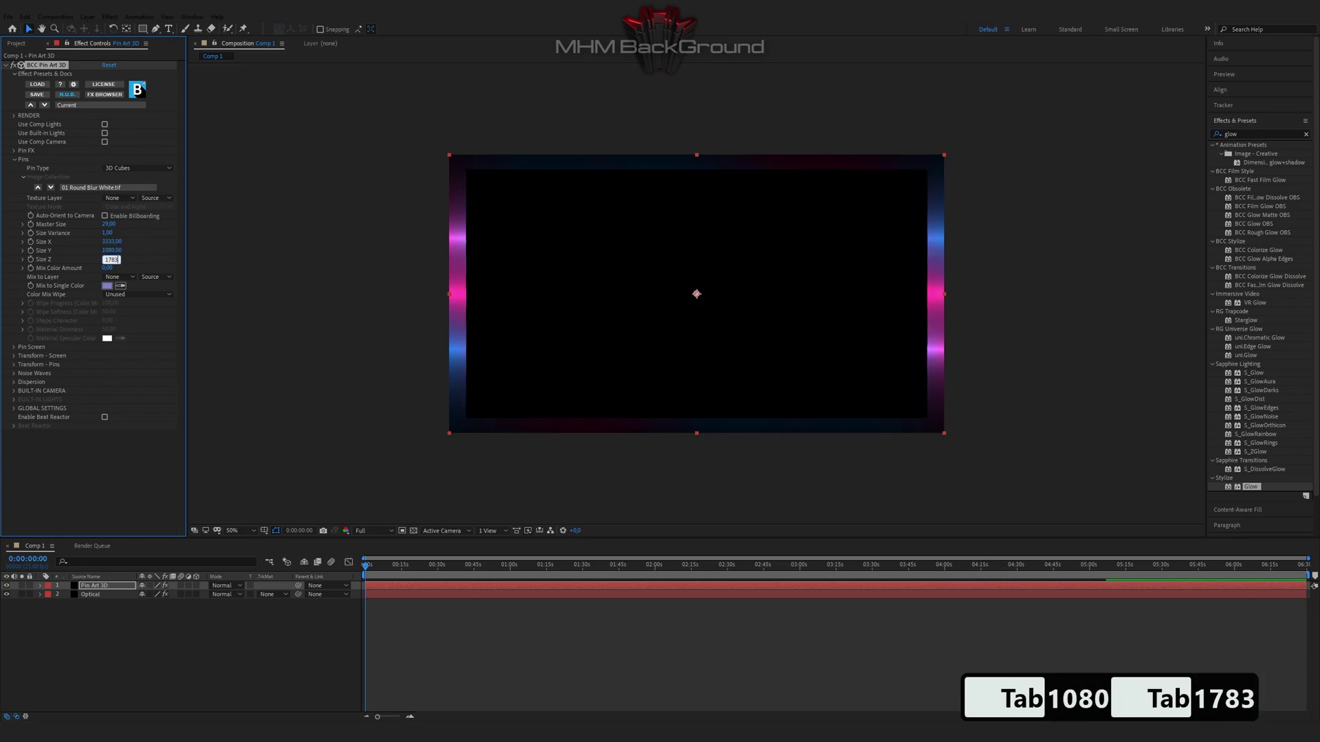
# - Set the Mix Color Amount to 100 and mix the pins to the Optical layer with Effects & Masks as its source
pyautogui.press('Tab')
pyautogui.press('Return')
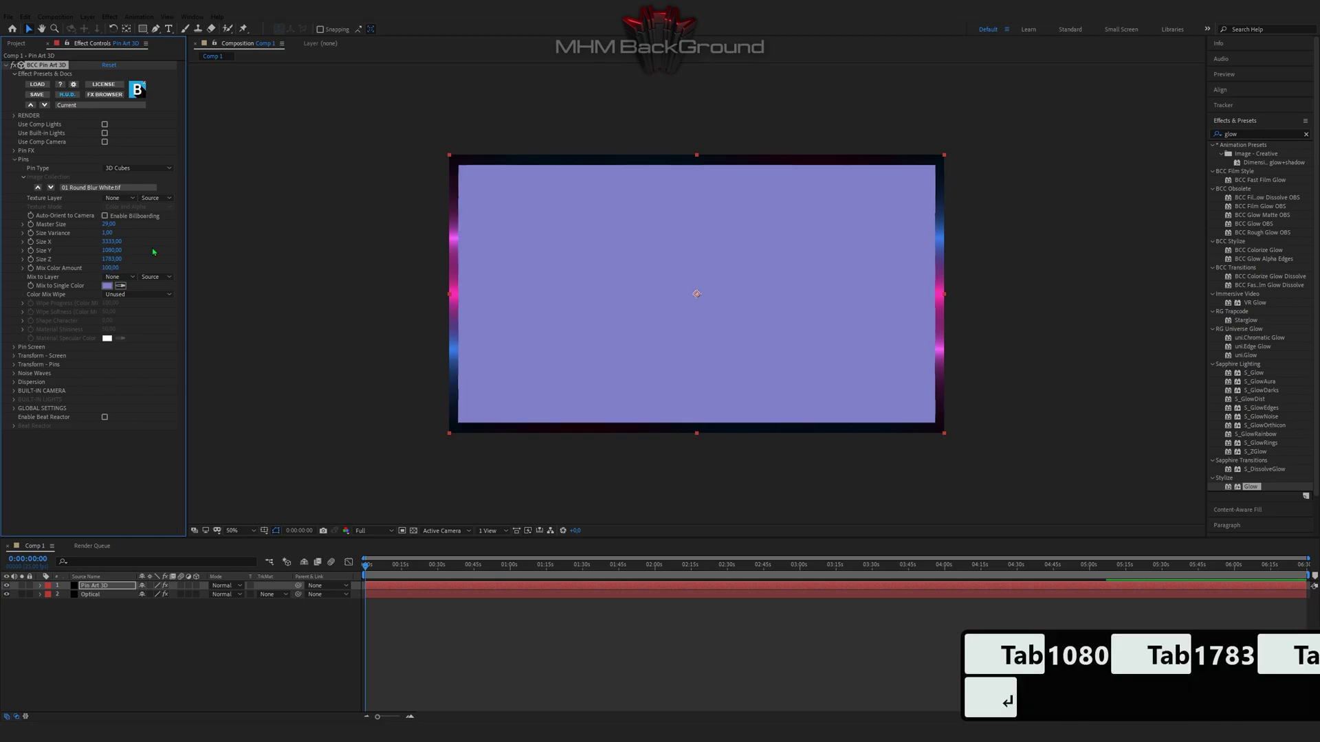
pyautogui.click(114, 278)
pyautogui.click(132, 316)
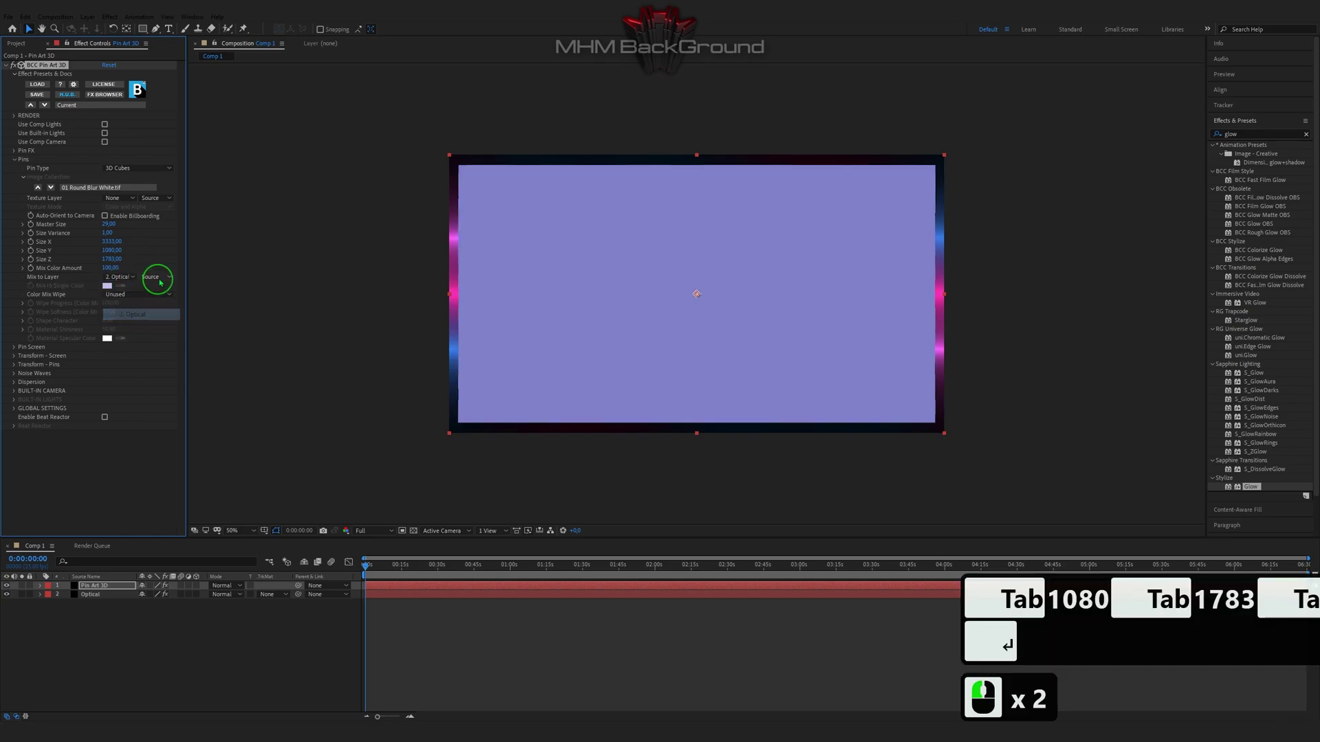
pyautogui.click(158, 277)
pyautogui.click(165, 312)
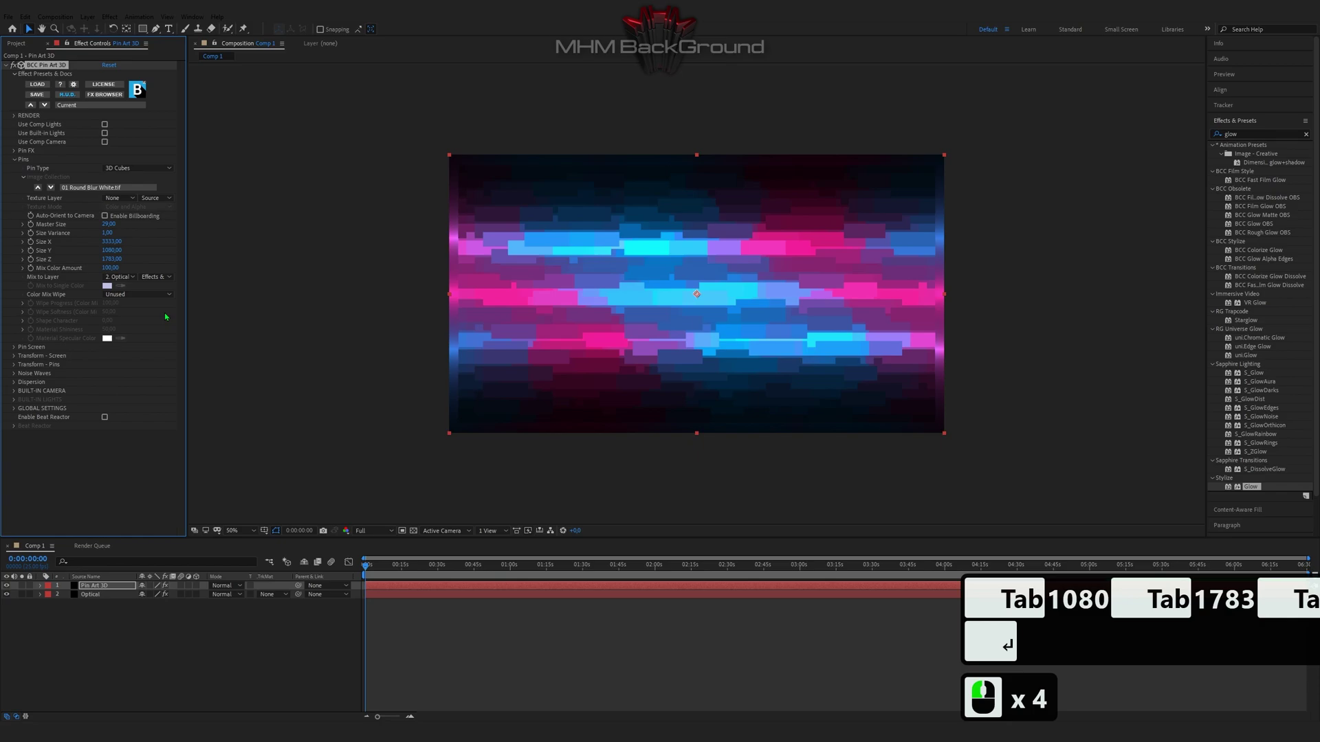
# - Set the Pin Screen densities: Density Master 153, Density X 4 and Density Y 35
pyautogui.click(15, 347)
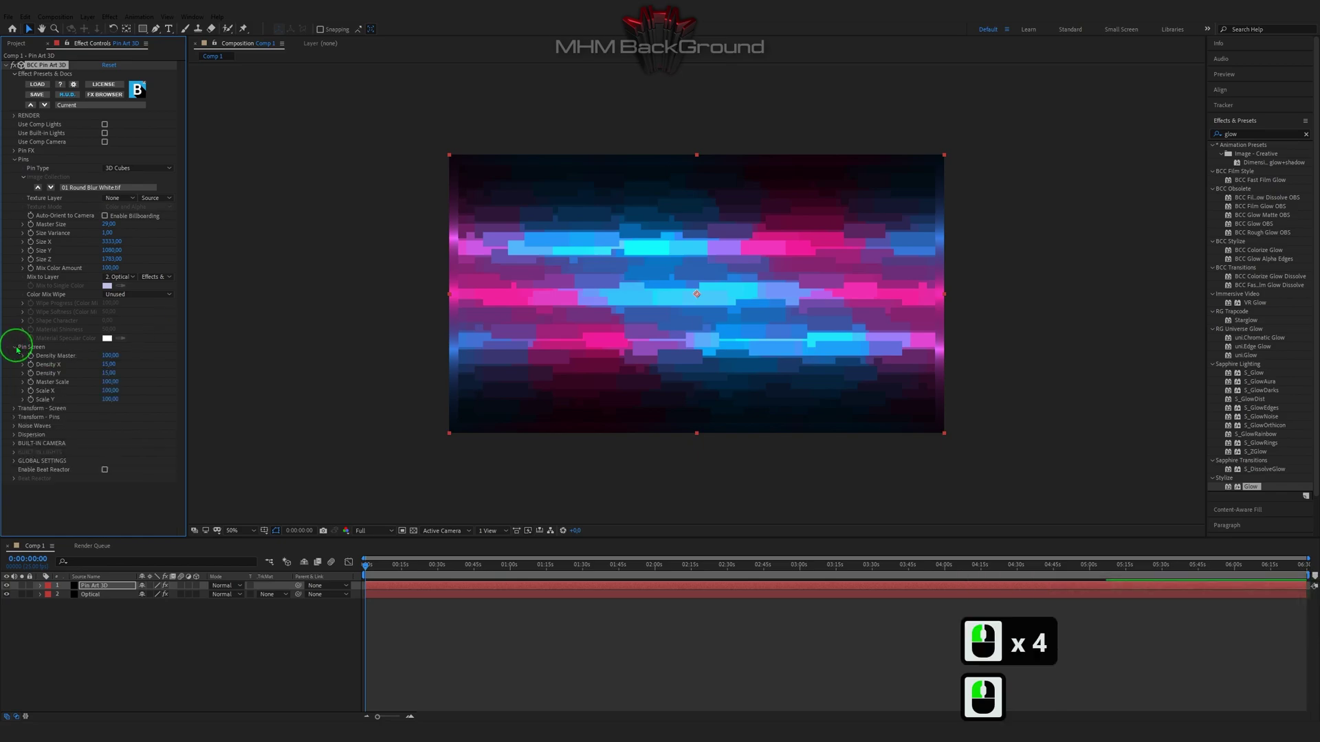
pyautogui.click(108, 356)
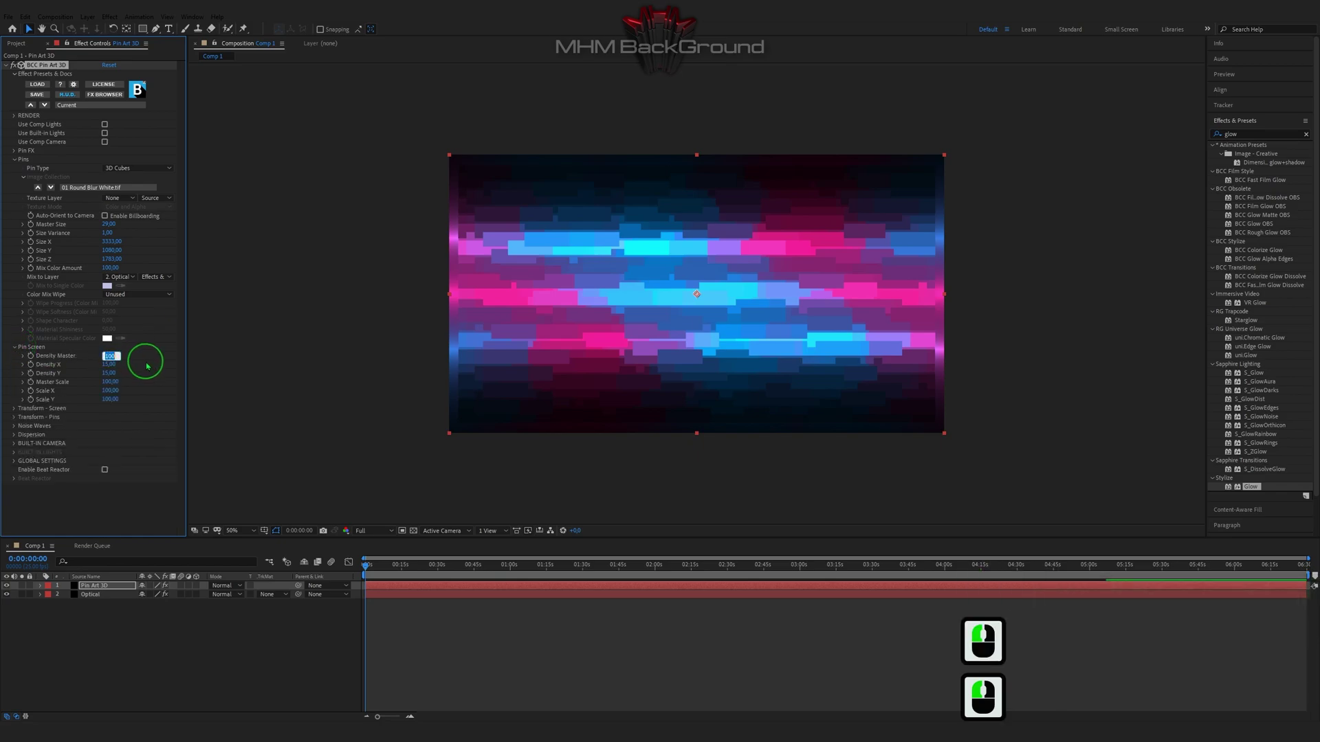
pyautogui.write('153')
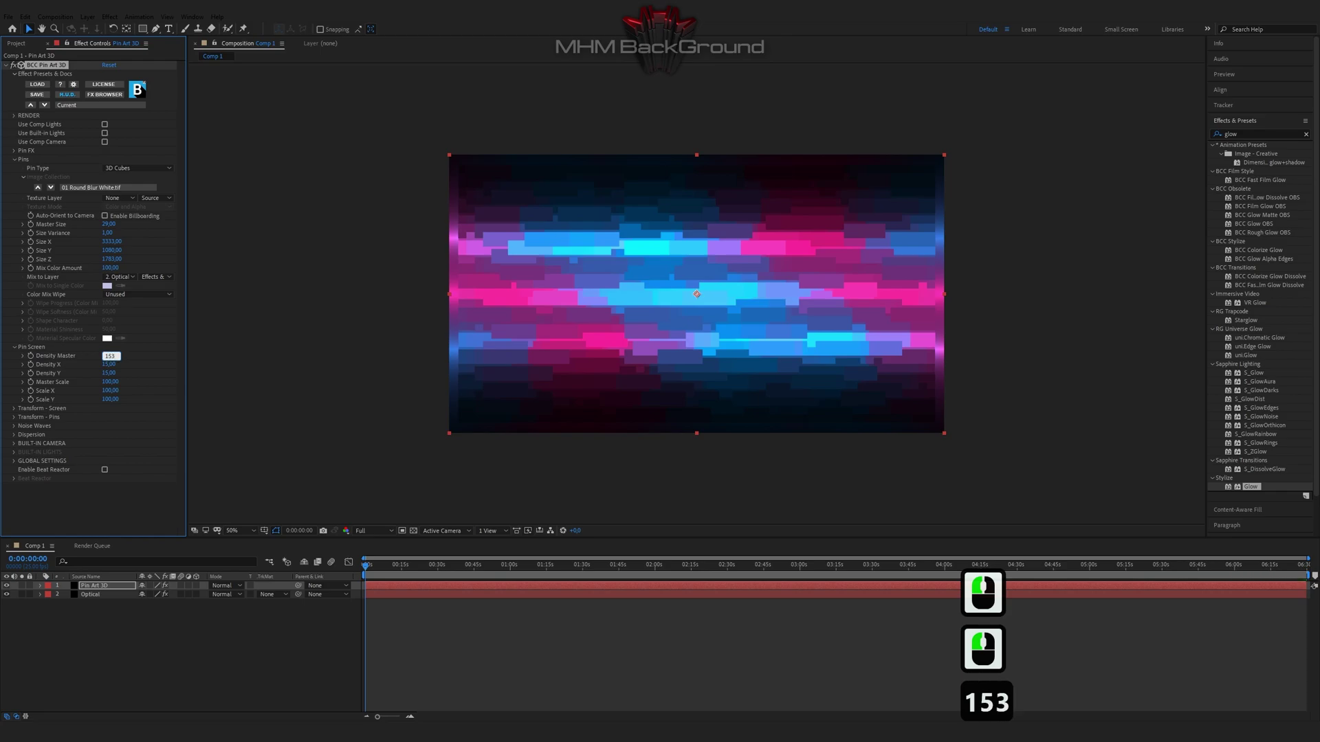
pyautogui.press('Tab')
pyautogui.write('4')
pyautogui.press('Tab')
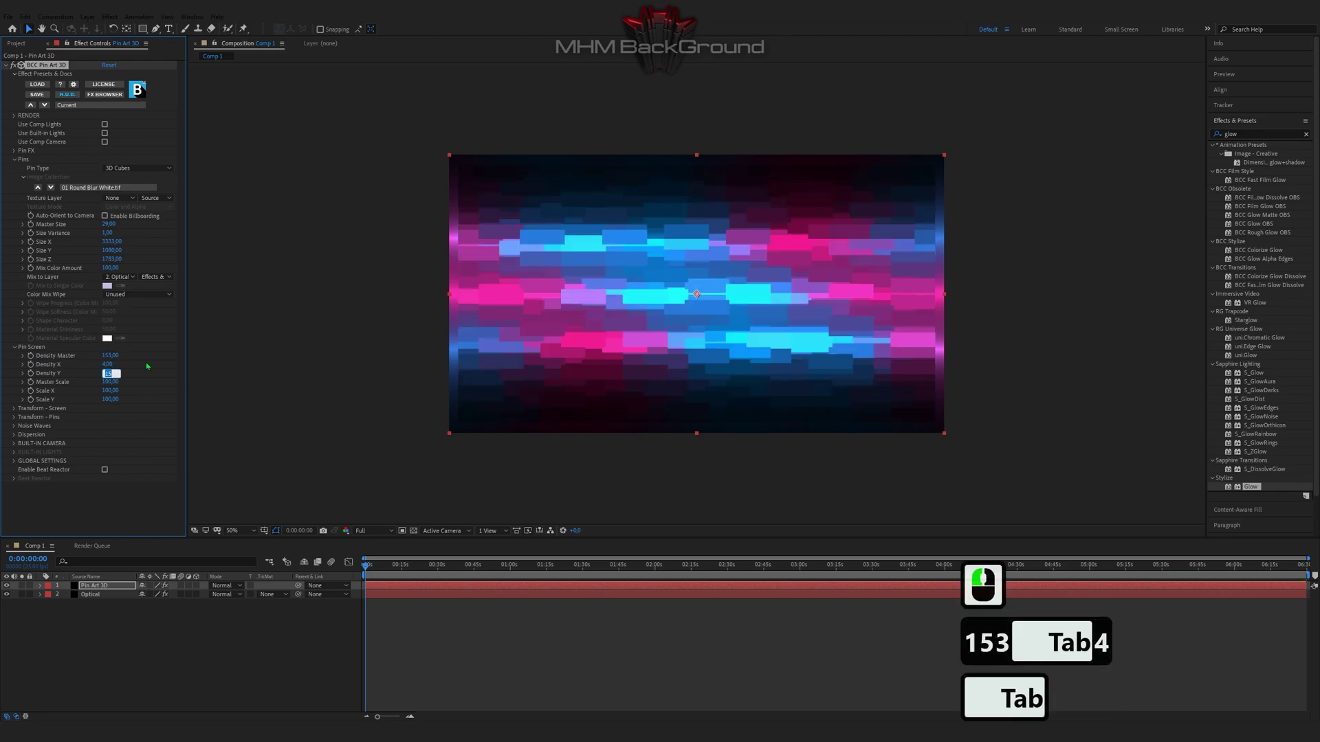
pyautogui.write('35')
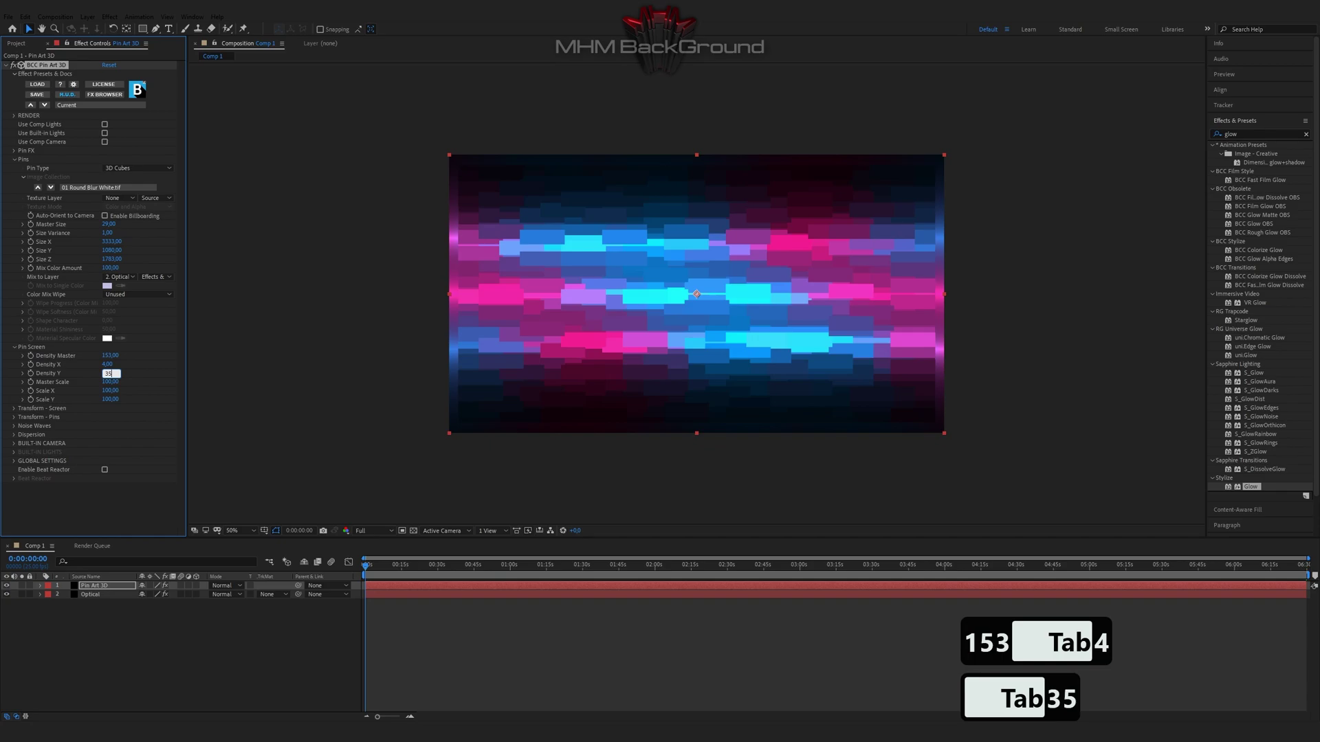
pyautogui.press('Tab')
# - Set the Pin Screen Scale X to 160 and Scale Y to 260, and collapse the finished Pins and Pin Screen settings
pyautogui.press('Tab')
pyautogui.write('1')
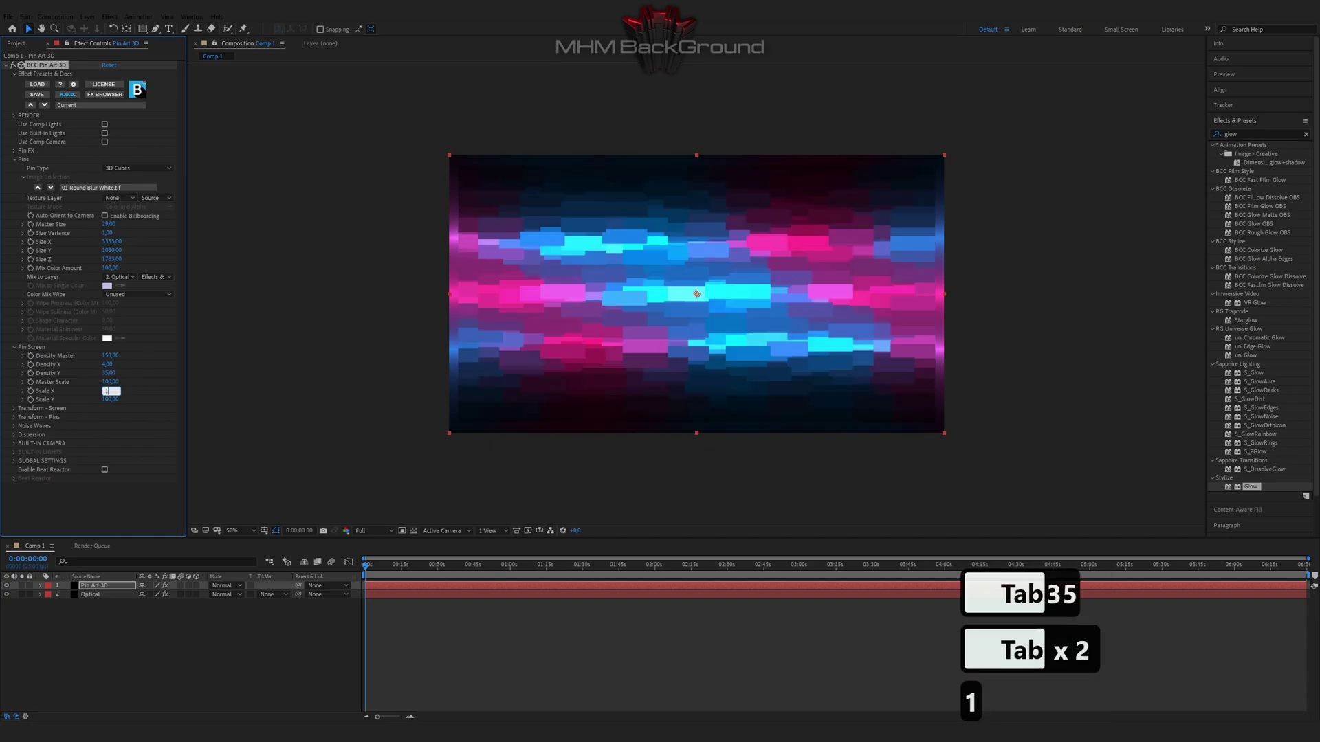
pyautogui.press('Tab')
pyautogui.write('260')
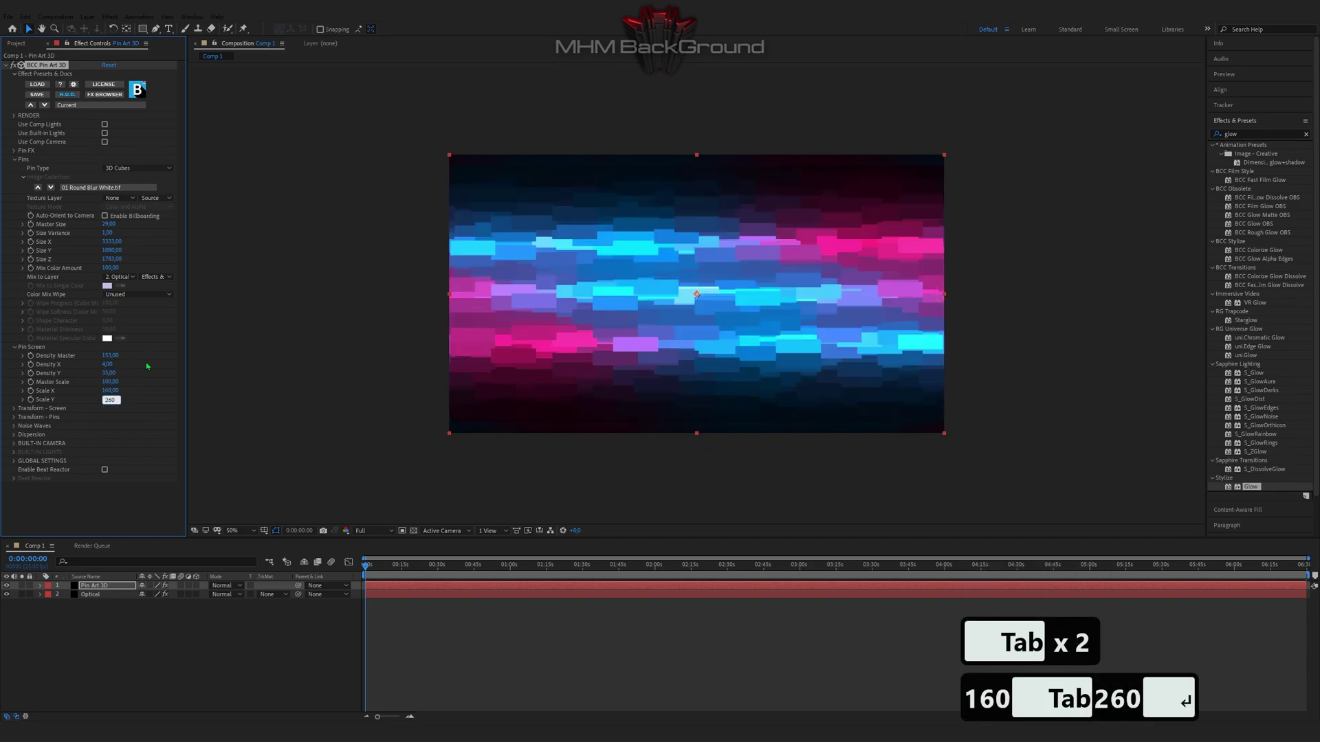
pyautogui.press('Return')
pyautogui.click(14, 346)
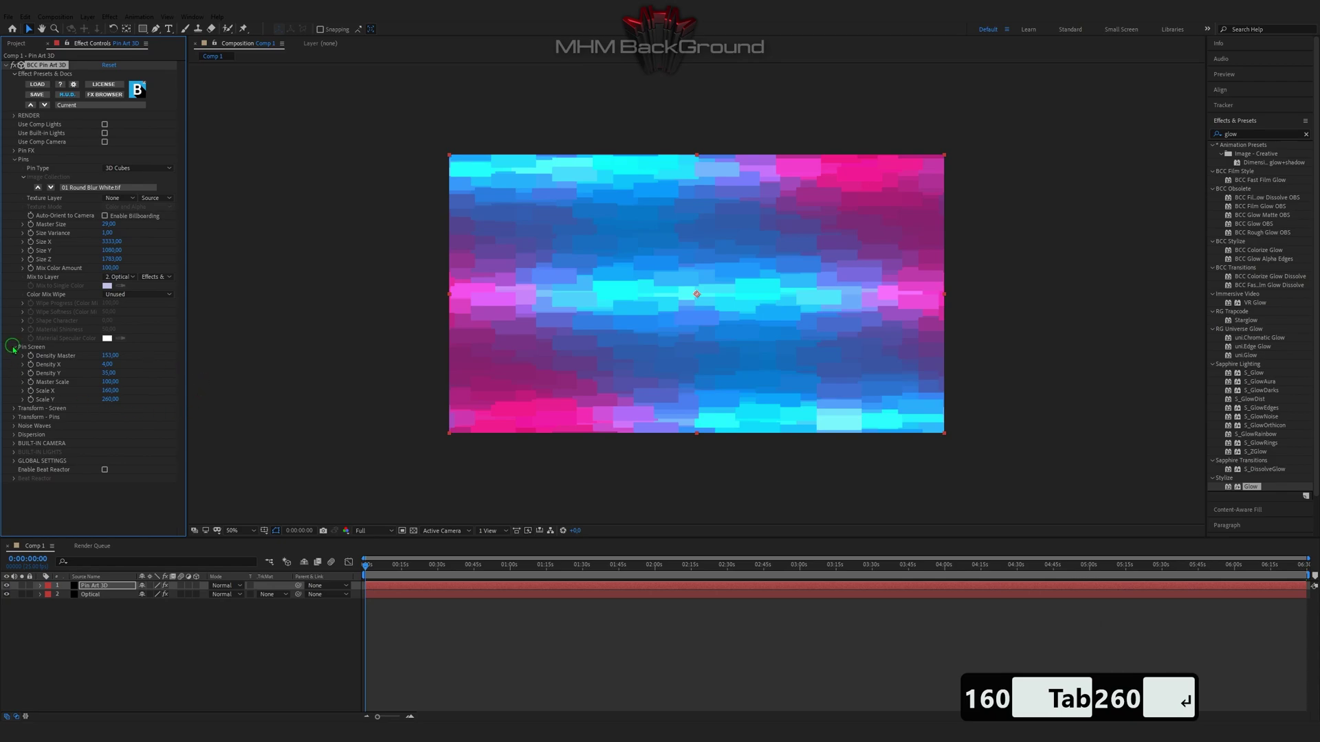
pyautogui.click(13, 159)
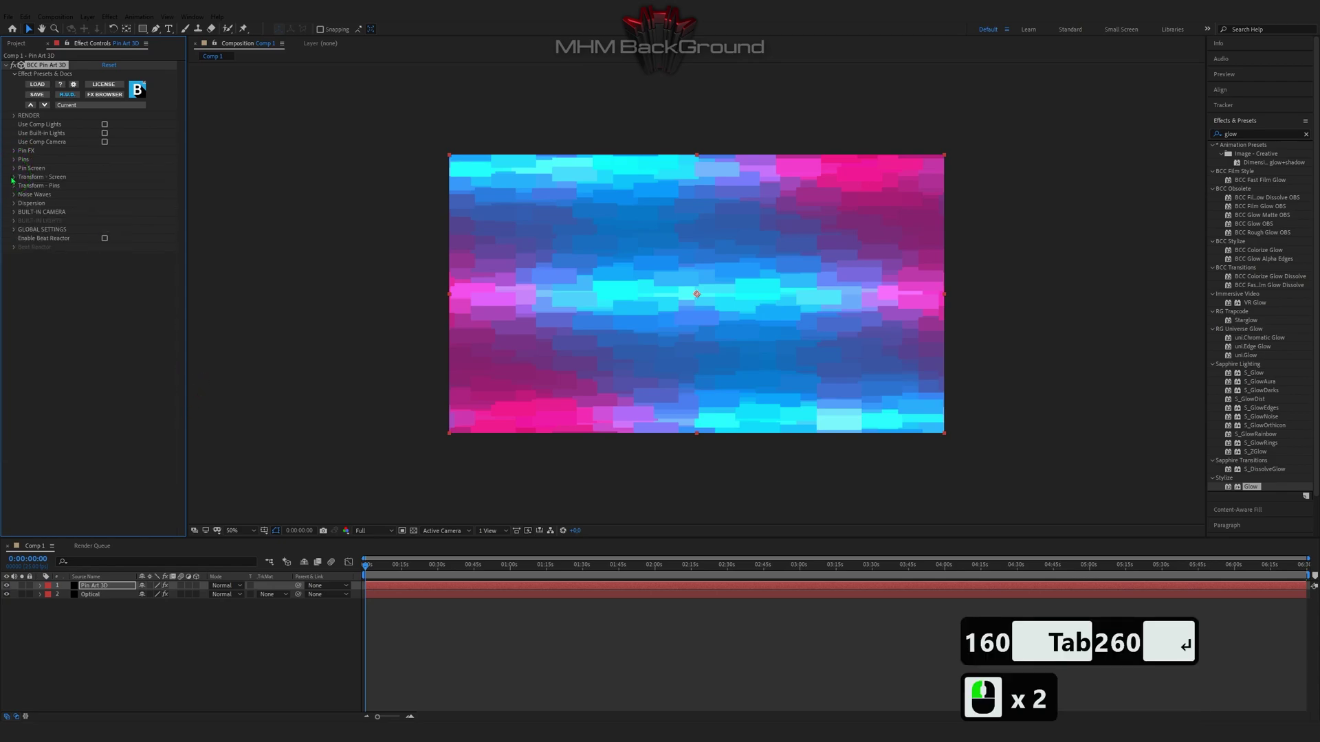
# - In the Transform - Screen settings, set the Twist Offset to 145° and make the twist relative to Camera
pyautogui.click(13, 178)
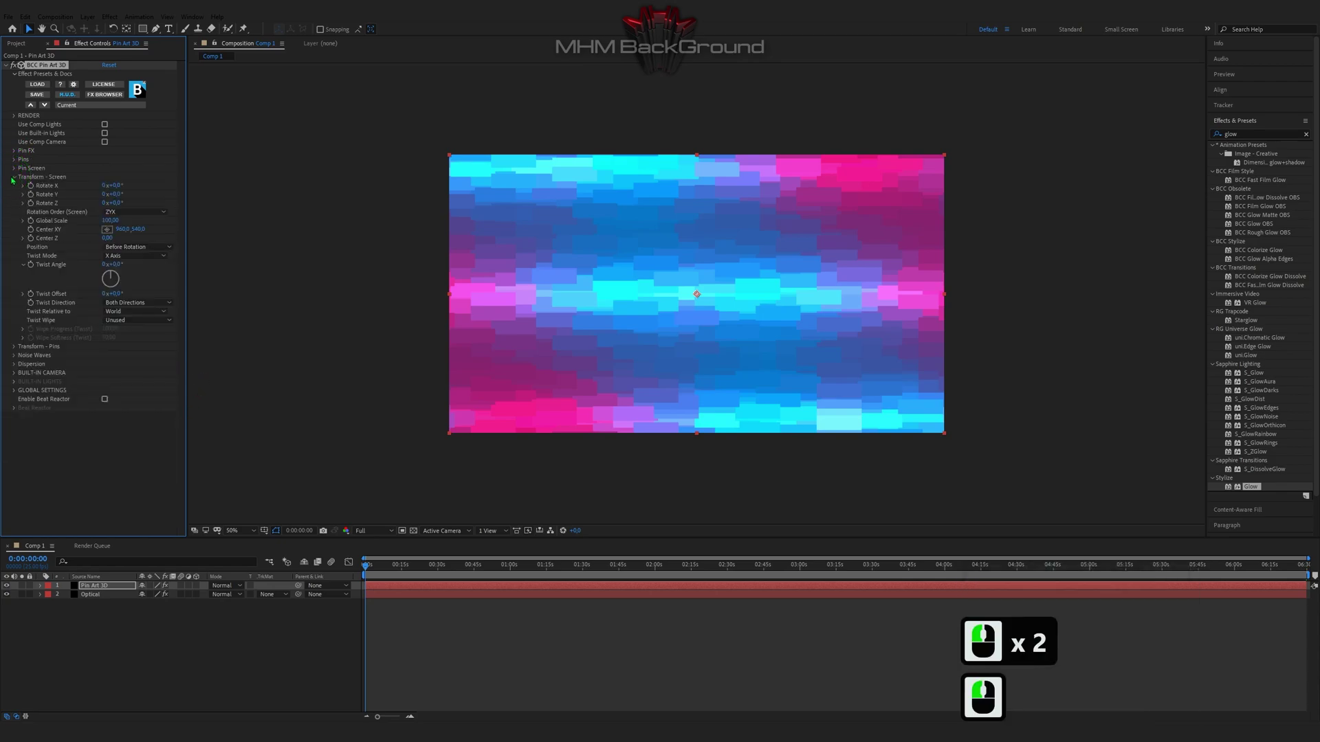
pyautogui.click(117, 293)
pyautogui.write('145')
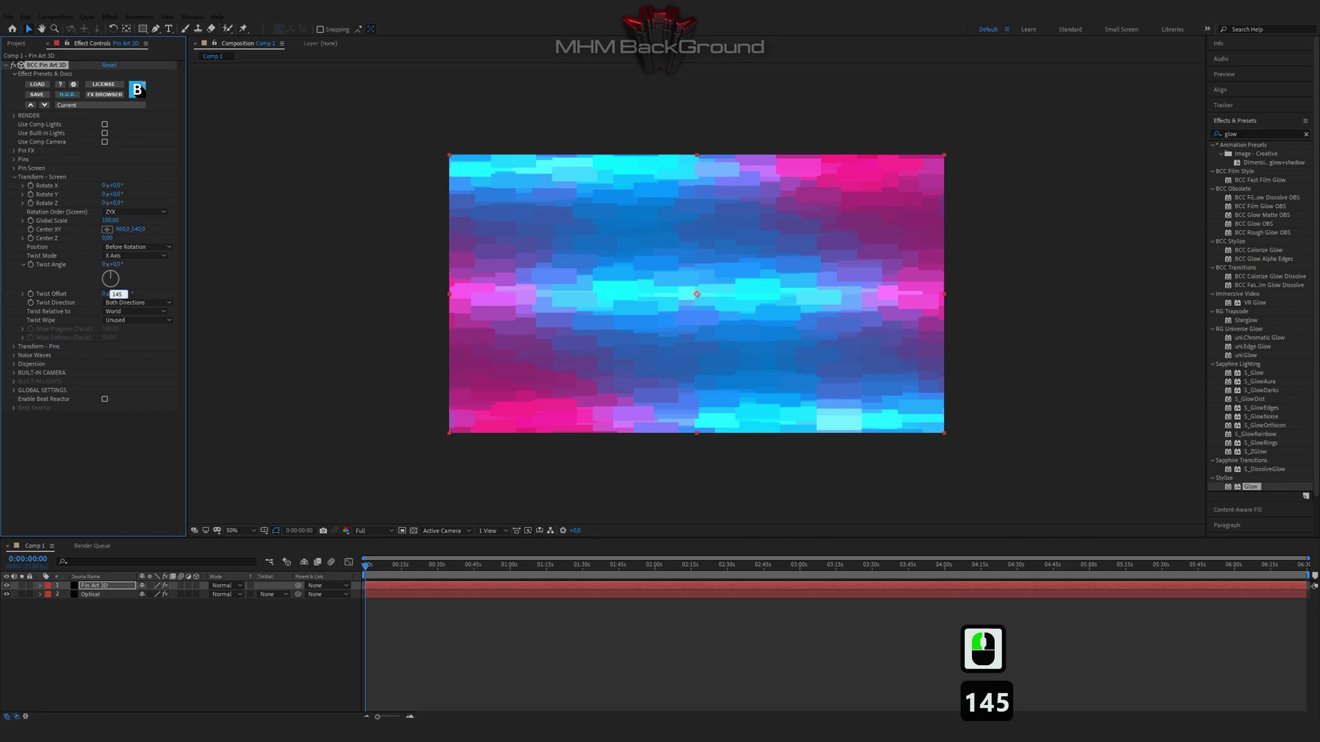
pyautogui.click(142, 285)
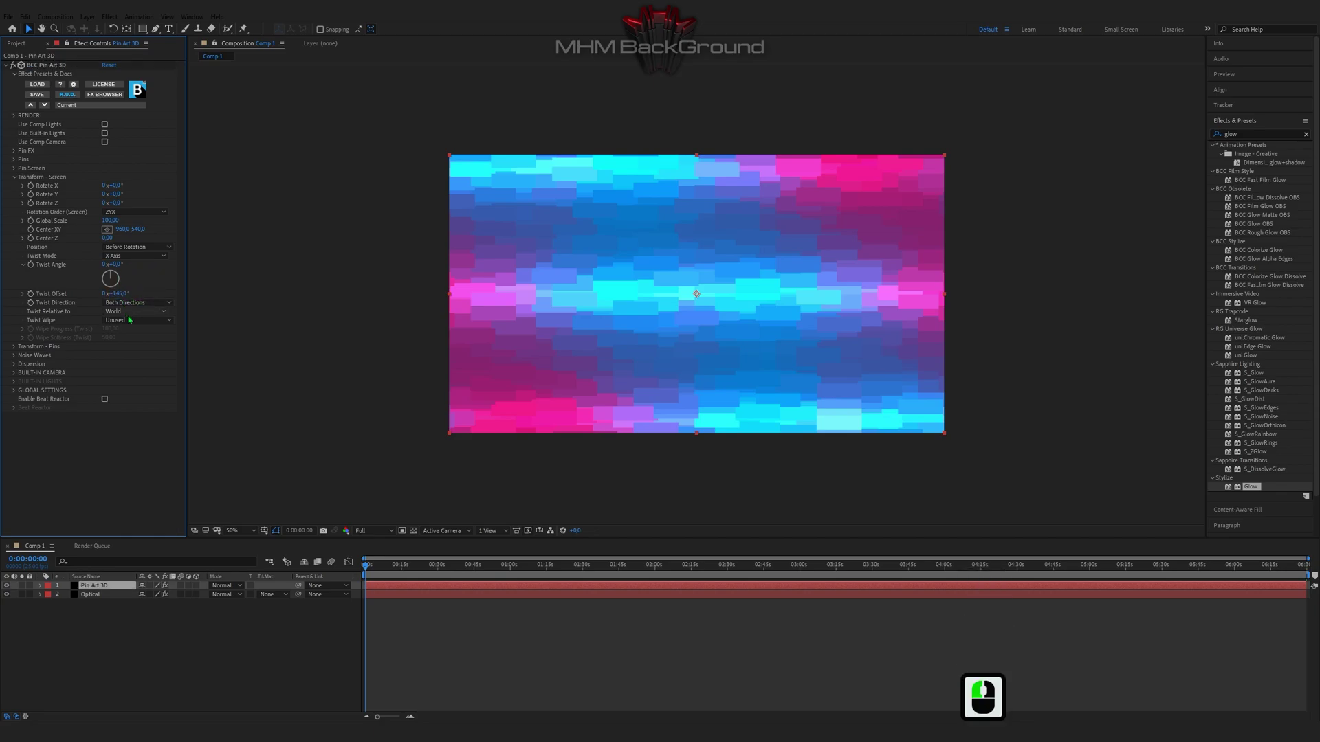
pyautogui.click(130, 311)
pyautogui.click(130, 330)
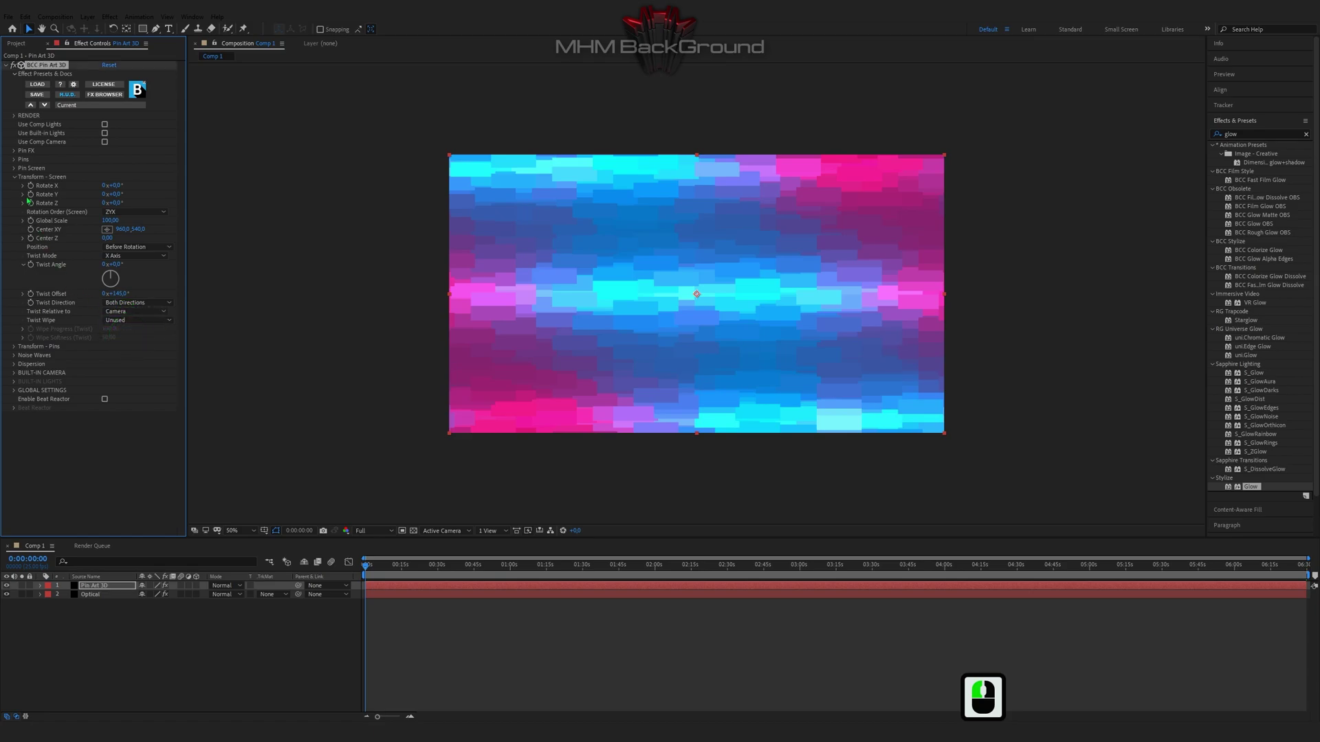
pyautogui.click(14, 176)
# - In the Transform - Pins settings, set Tumble to 45°, Spin to 107° and Rotate to 270°
pyautogui.click(14, 186)
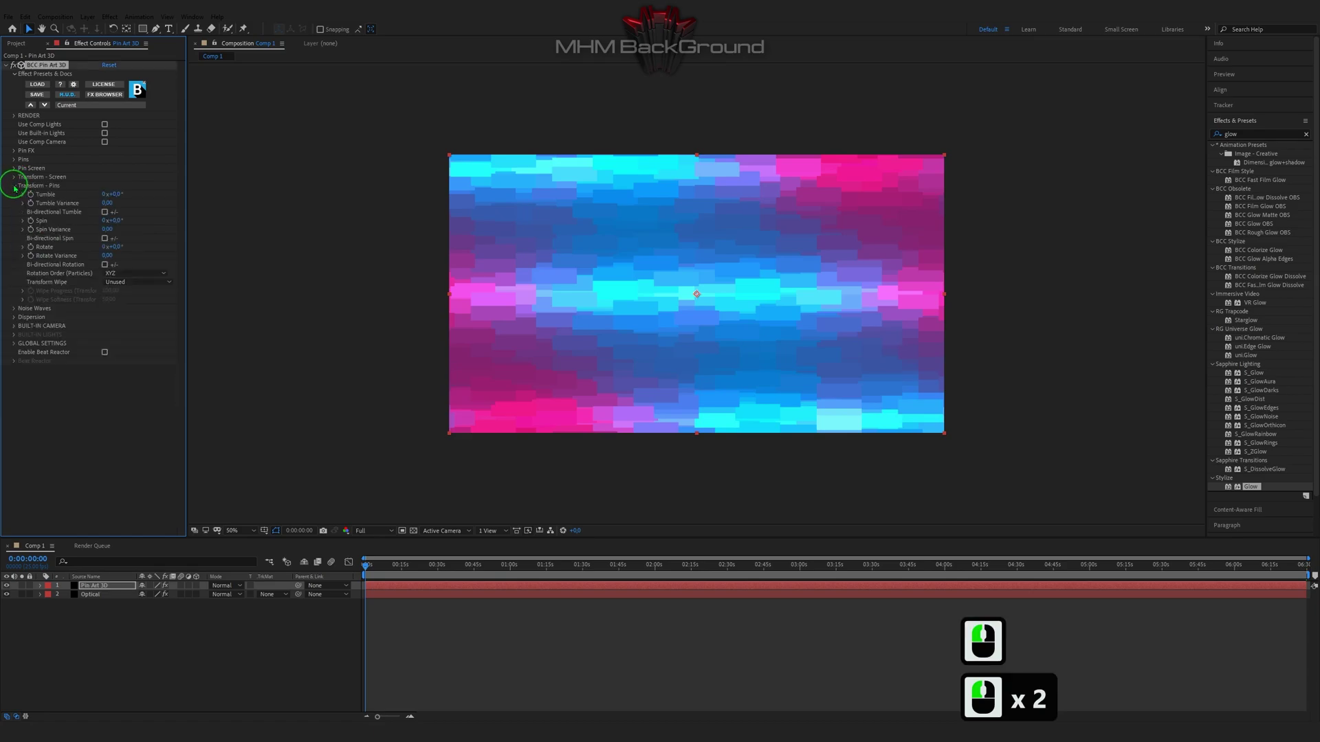
pyautogui.click(120, 194)
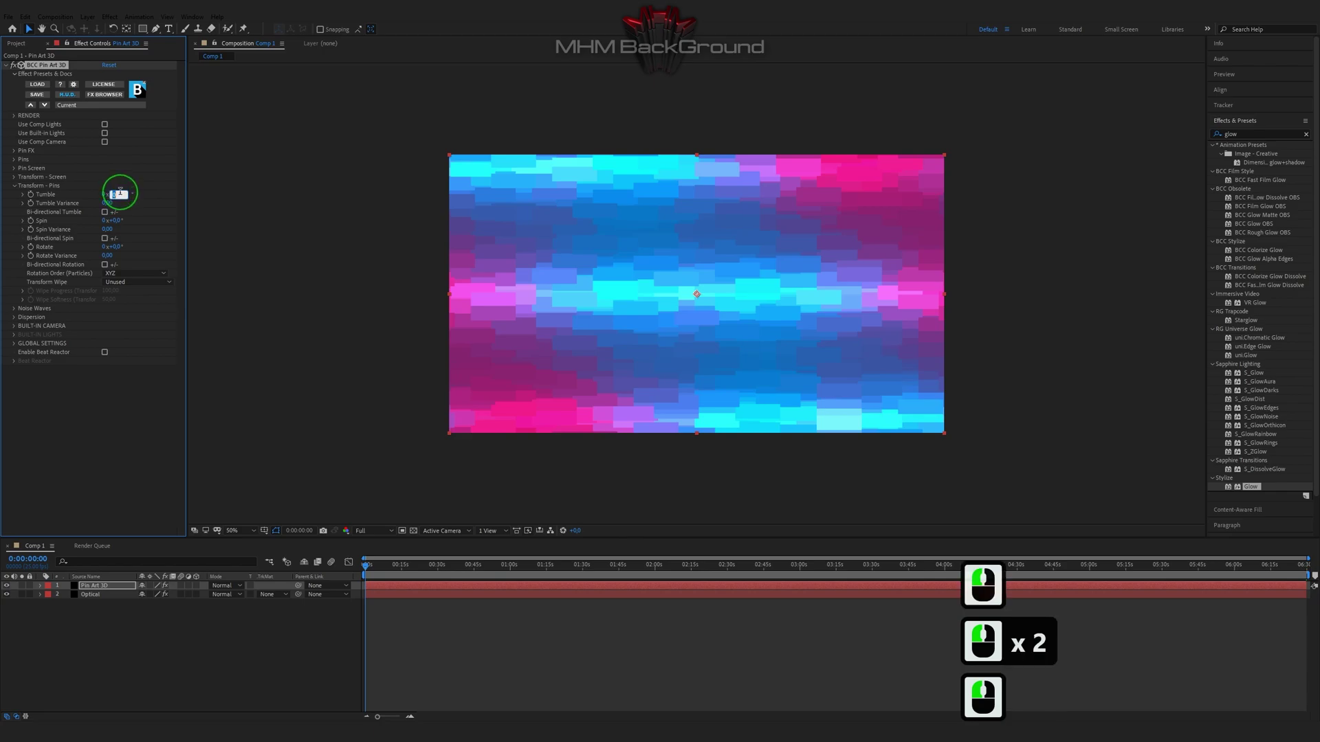
pyautogui.write('45')
pyautogui.click(130, 209)
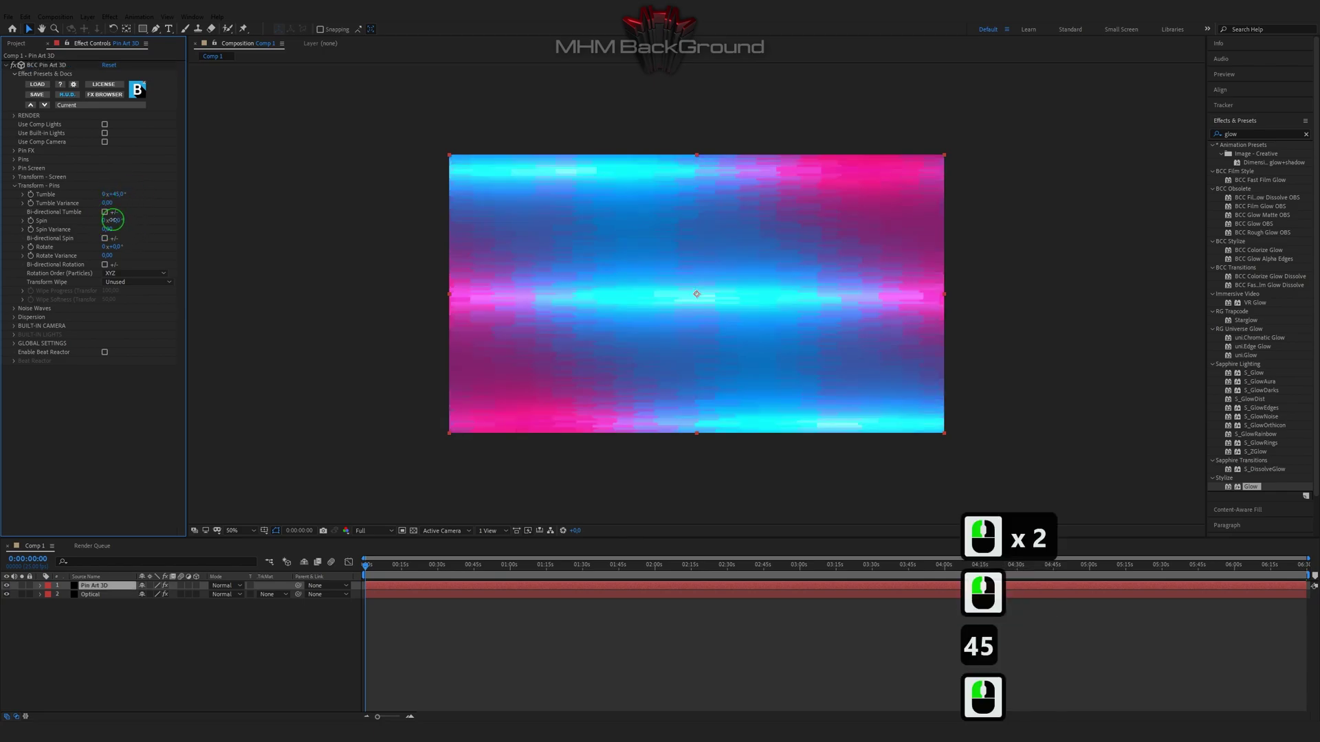
pyautogui.doubleClick(112, 220)
pyautogui.write('107')
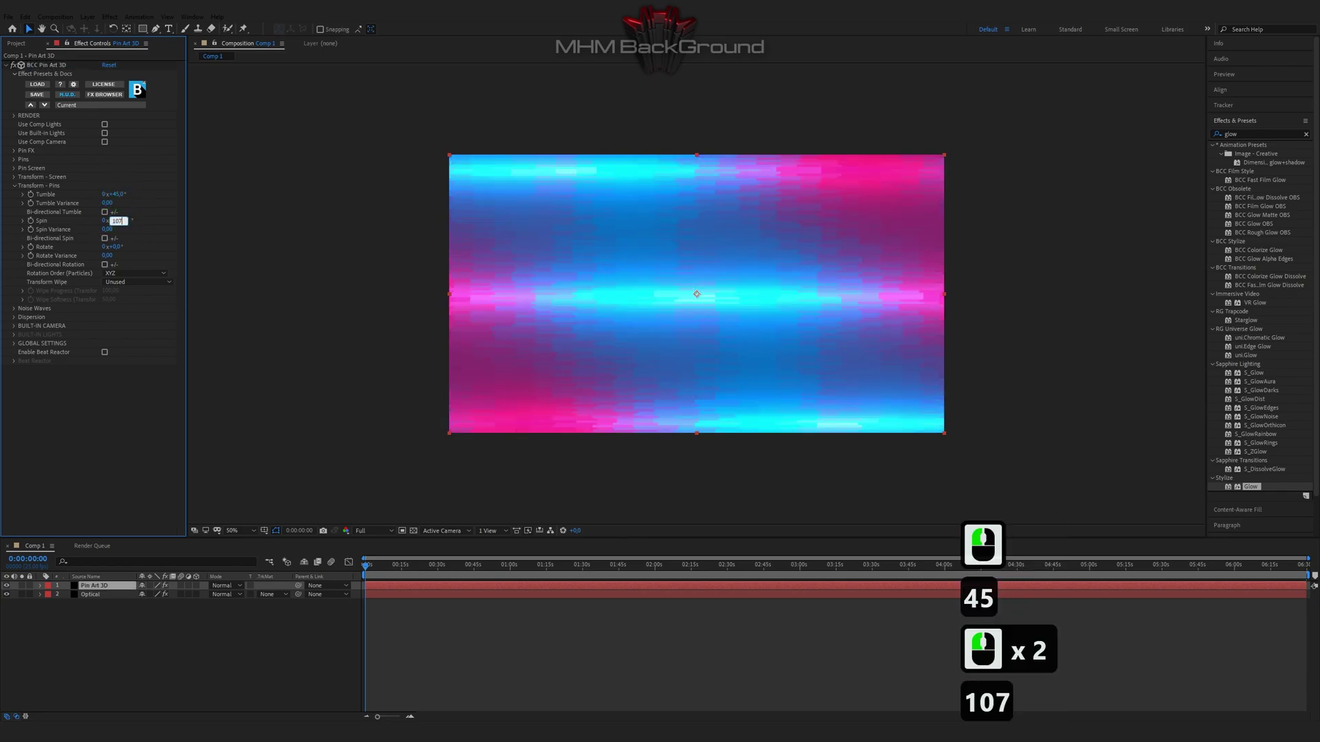
pyautogui.press('Tab')
pyautogui.press('Tab')
pyautogui.press('Tab')
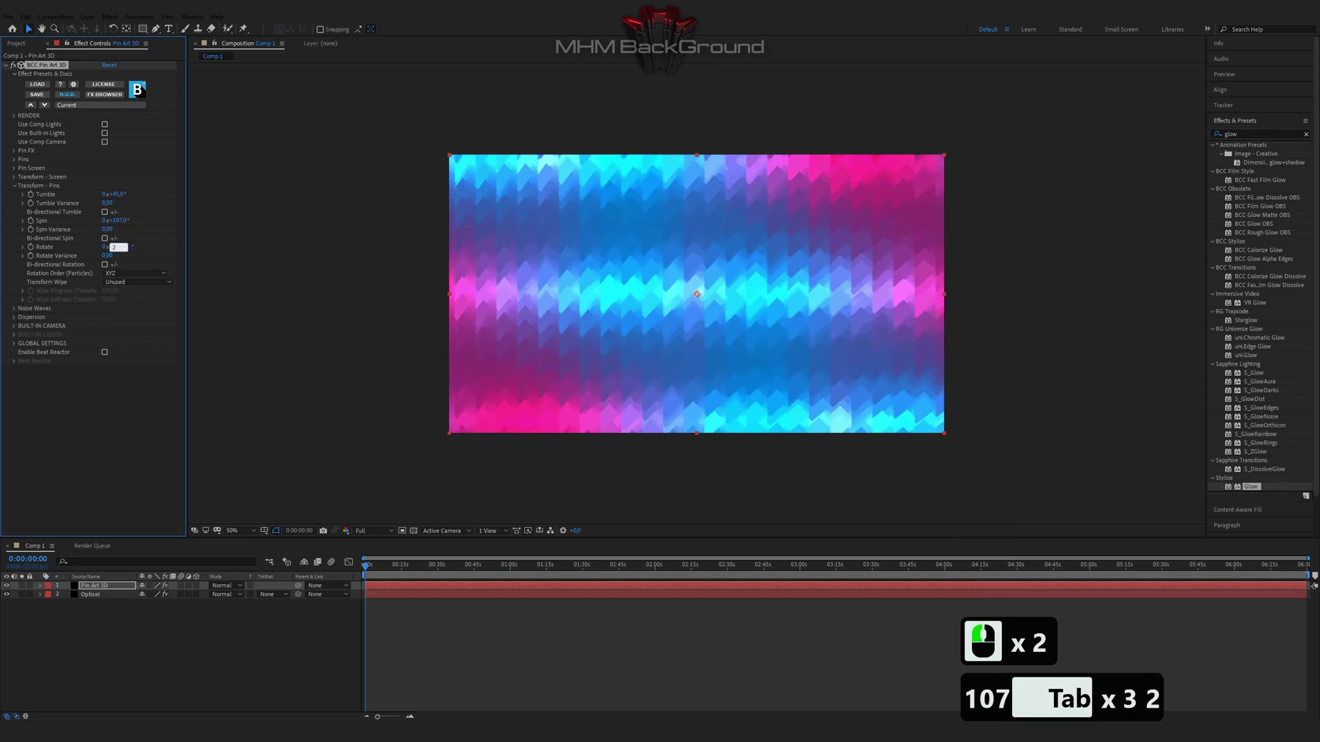
pyautogui.press('Return')
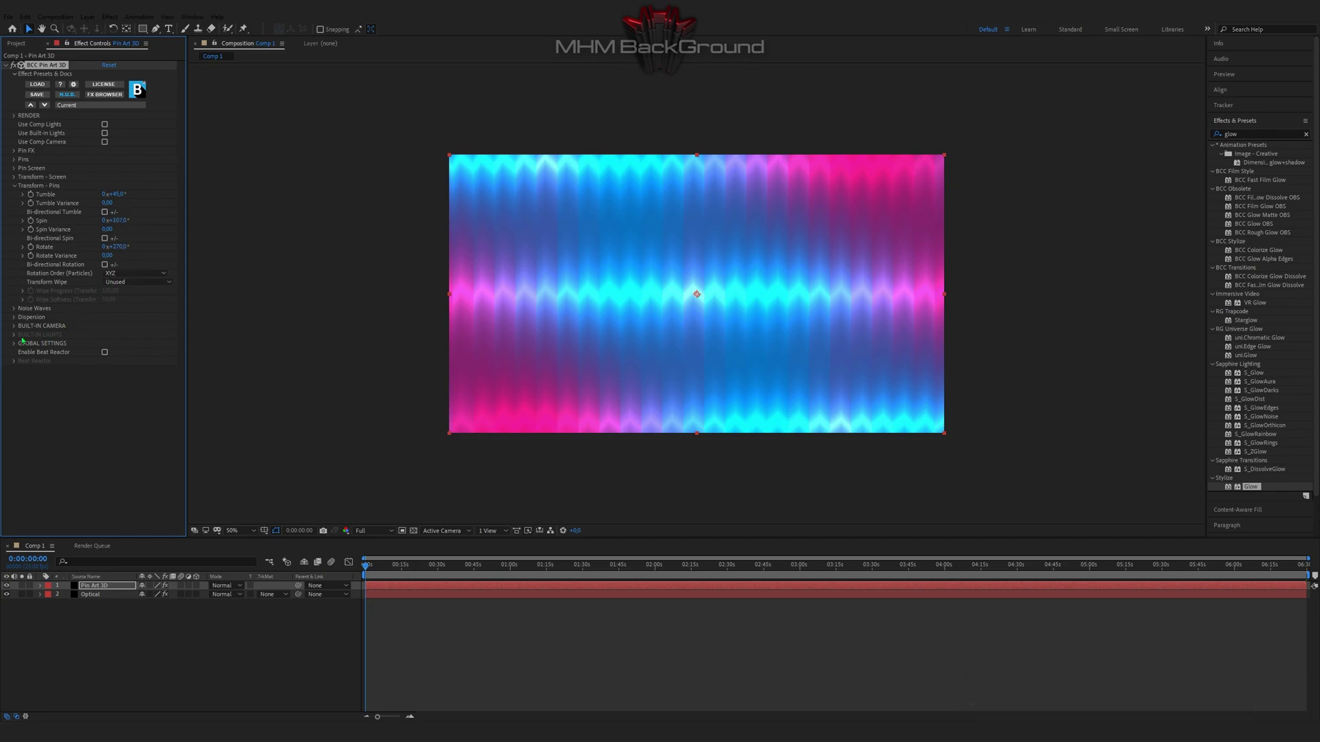
# - Set the Noise Waves Amplitude to -43 and Frequency to 219
pyautogui.click(13, 308)
pyautogui.click(108, 318)
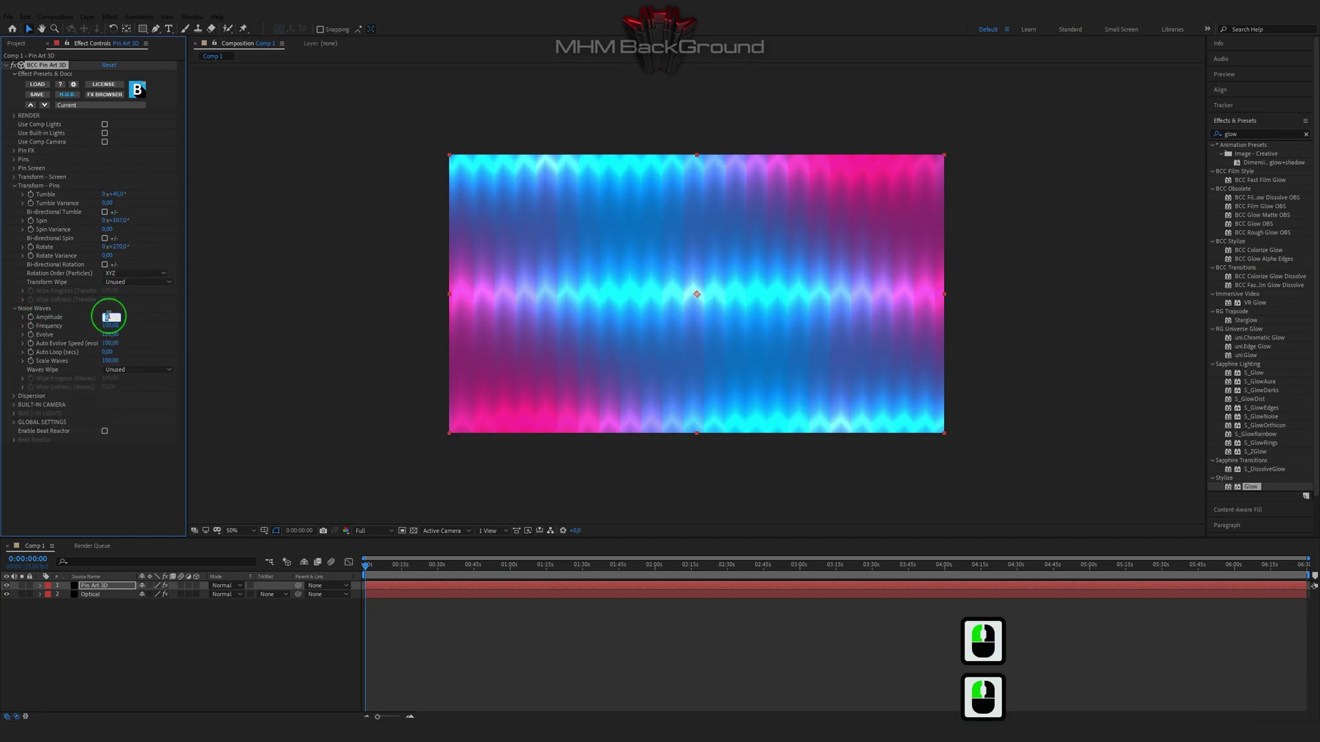
pyautogui.write('-43')
pyautogui.press('Tab')
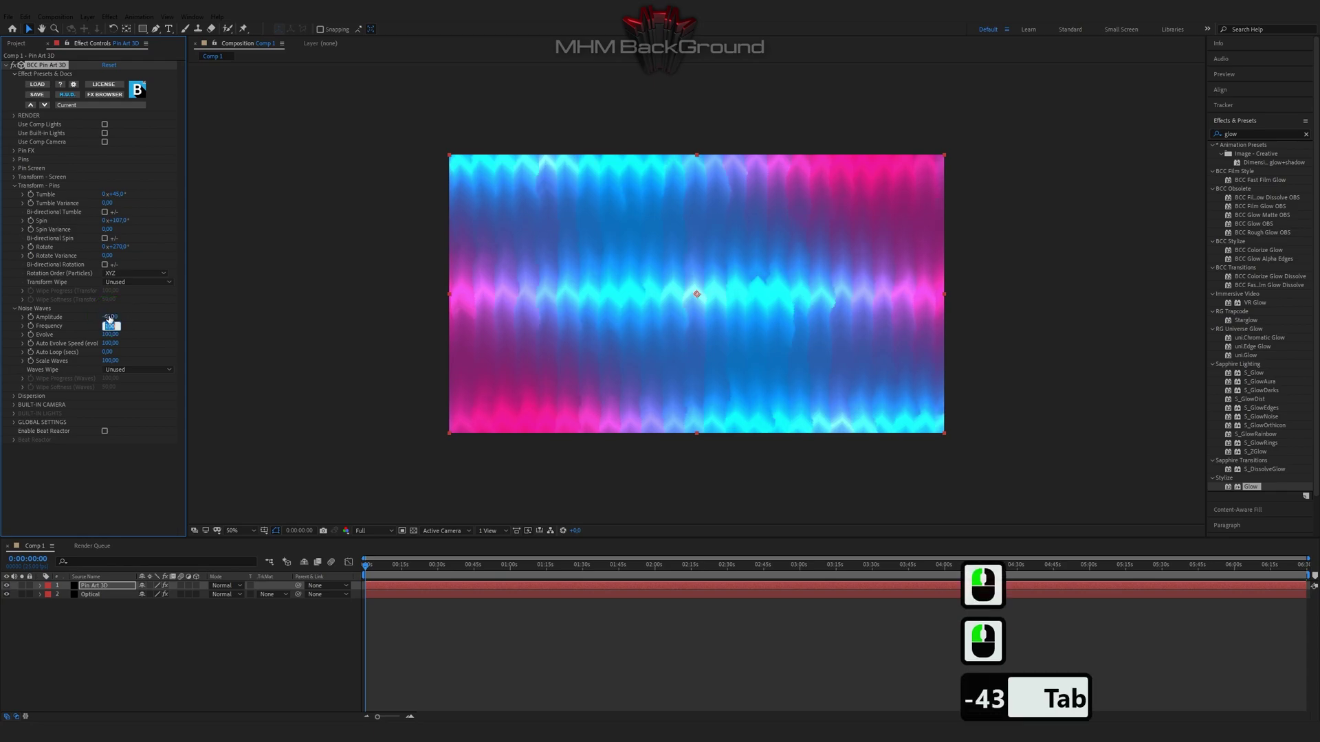
pyautogui.write('219')
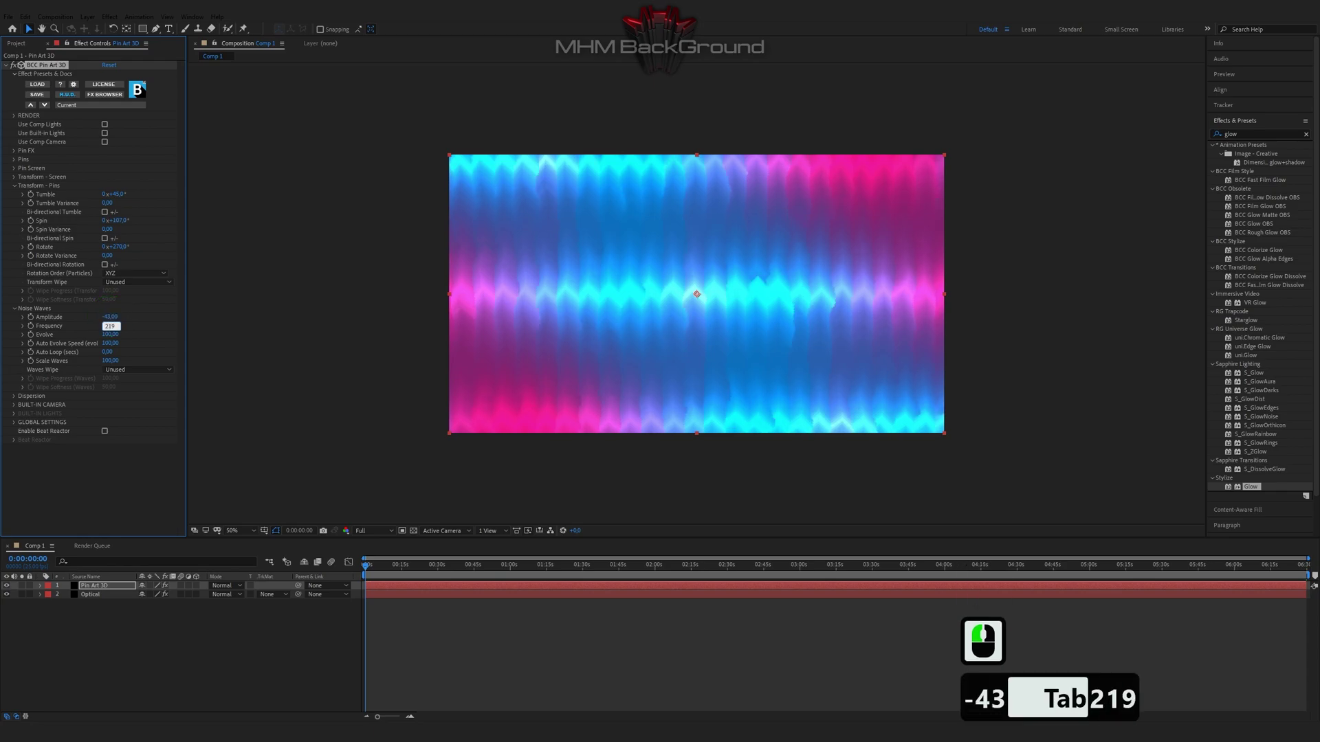
pyautogui.press('Tab')
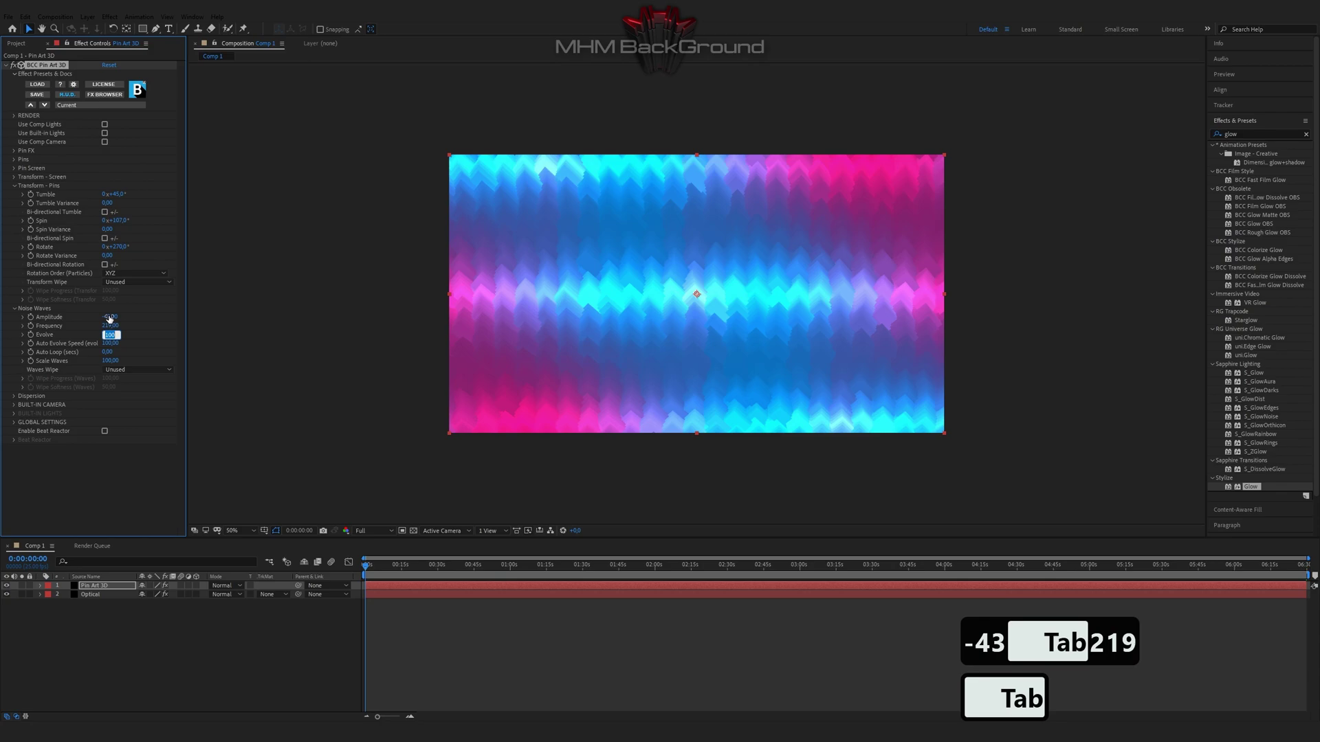
pyautogui.press('Return')
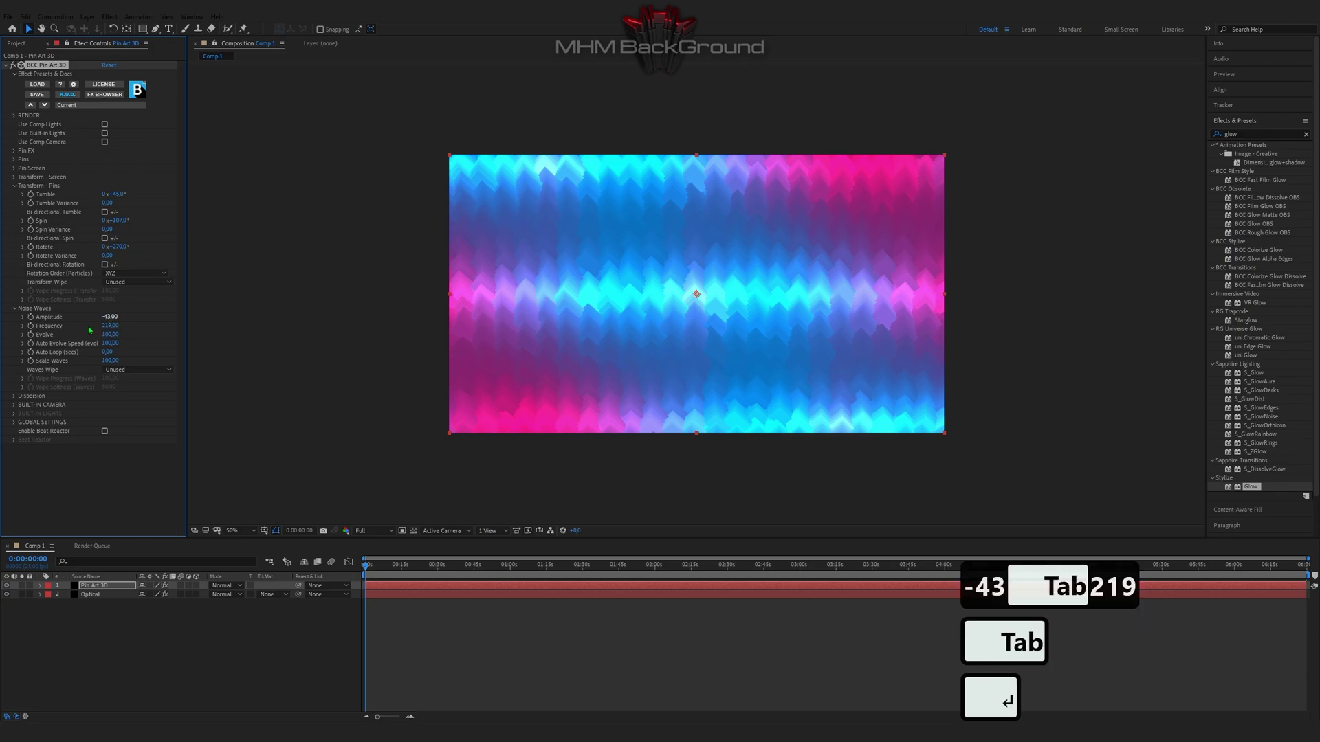
# - In the Dispersion settings, set Disperse Master to -92, Disperse X to 0, Disperse Y to 546 and Disperse Z to 0
pyautogui.click(14, 396)
pyautogui.click(106, 404)
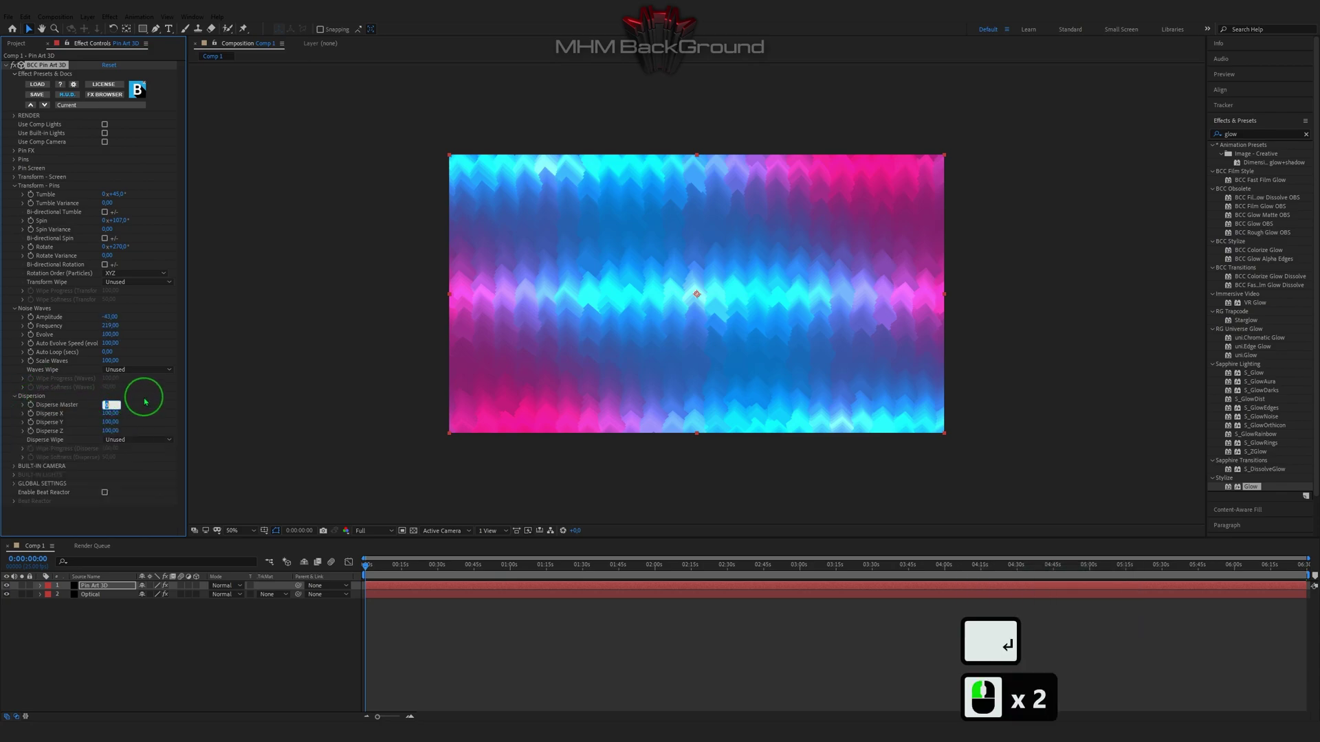
pyautogui.write('-92')
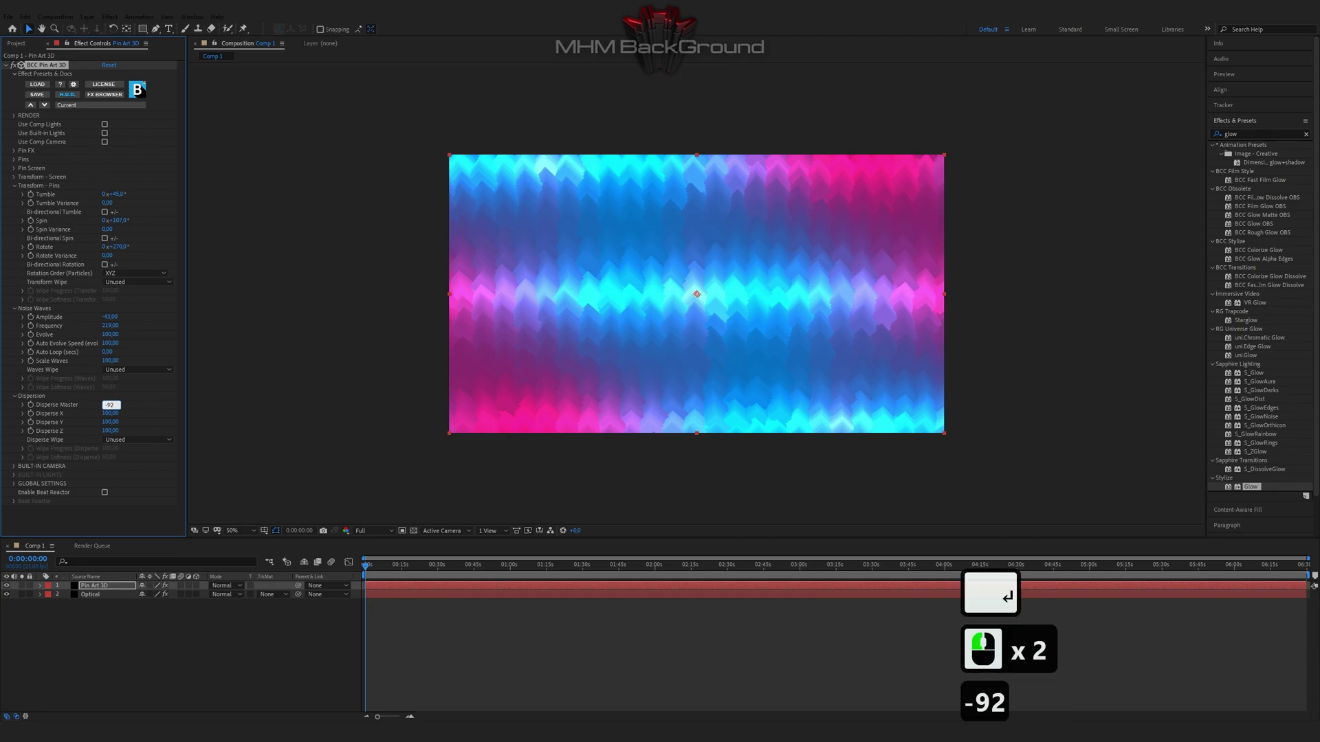
pyautogui.press('Tab')
pyautogui.write('0')
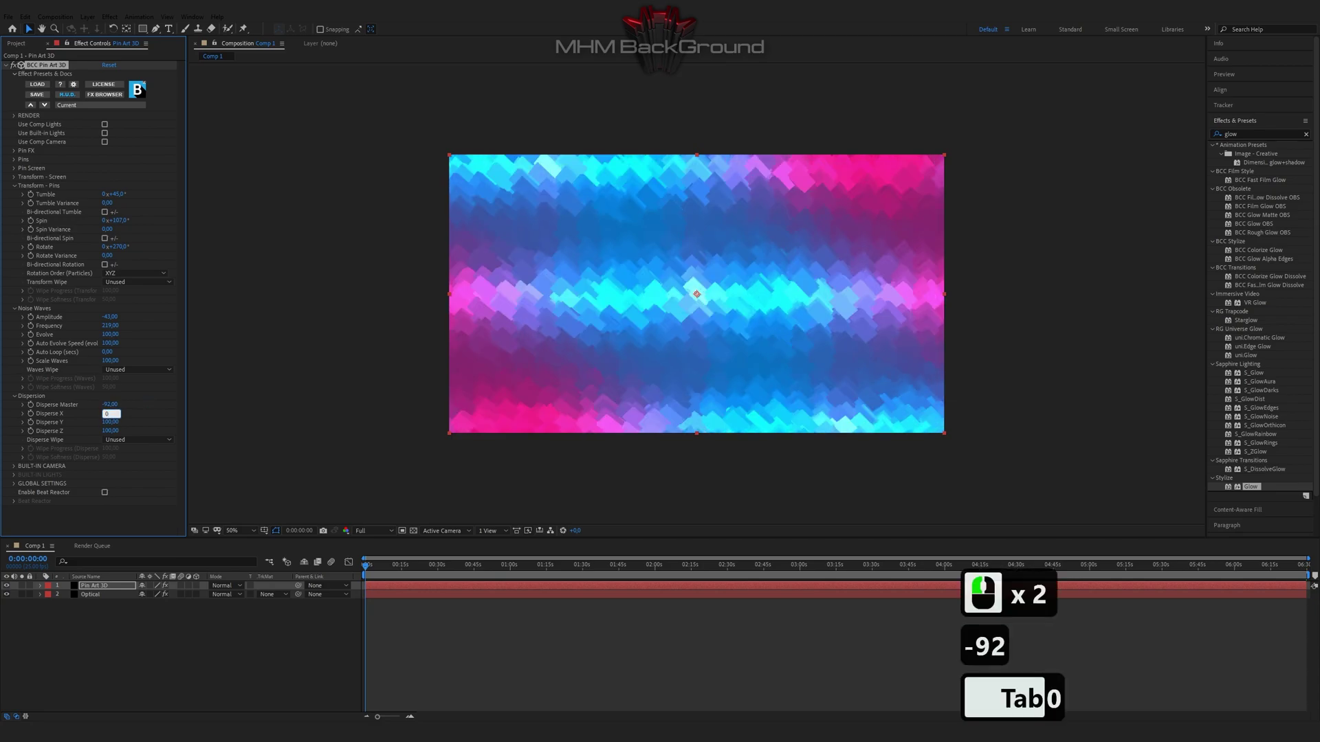
pyautogui.press('Tab')
pyautogui.write('546')
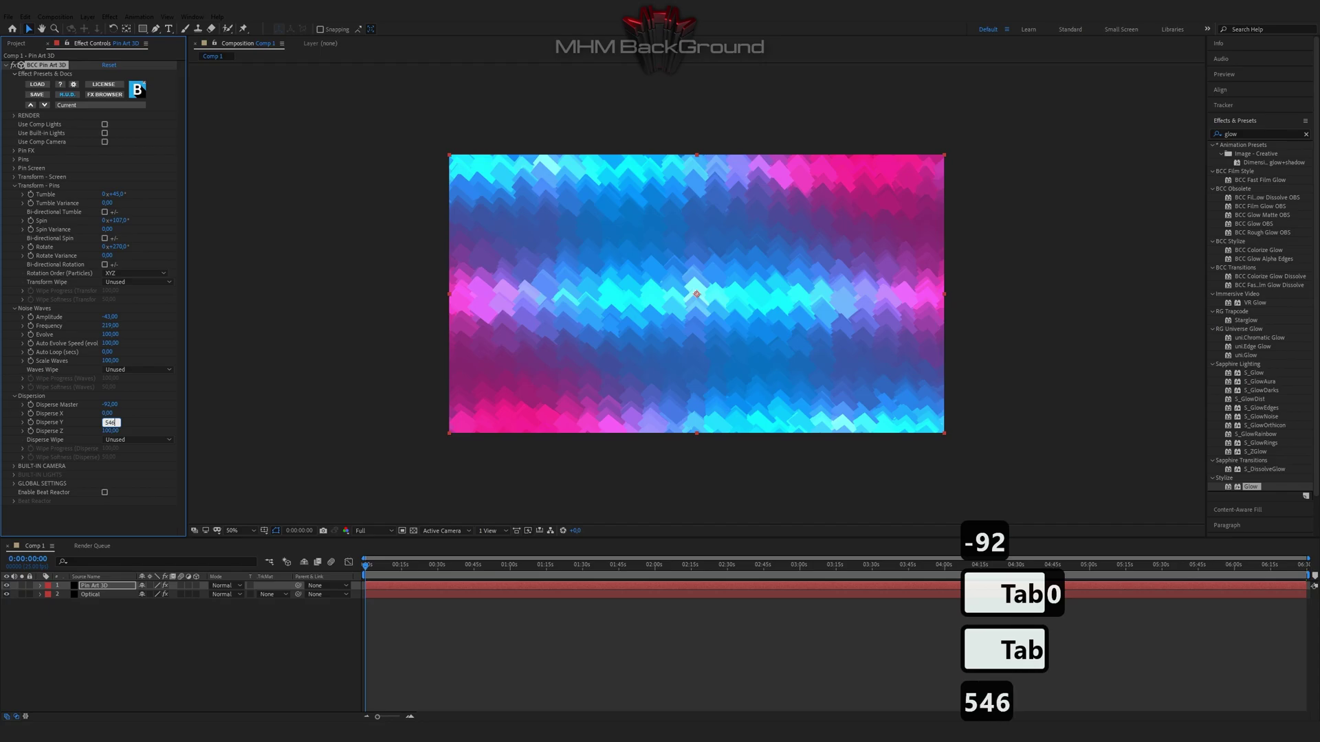
pyautogui.press('Tab')
pyautogui.write('0')
pyautogui.press('Return')
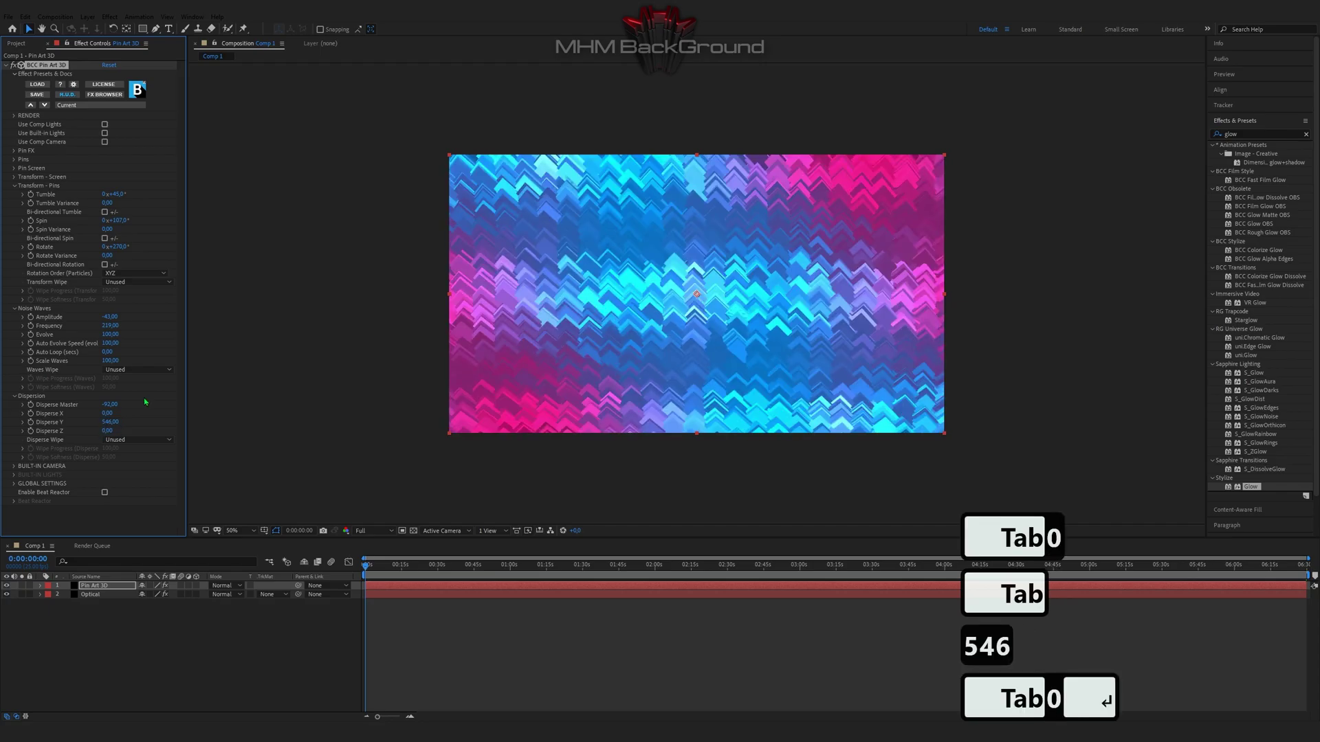
# - Play back the composition to check the motion of the dispersed pins
pyautogui.press('space')
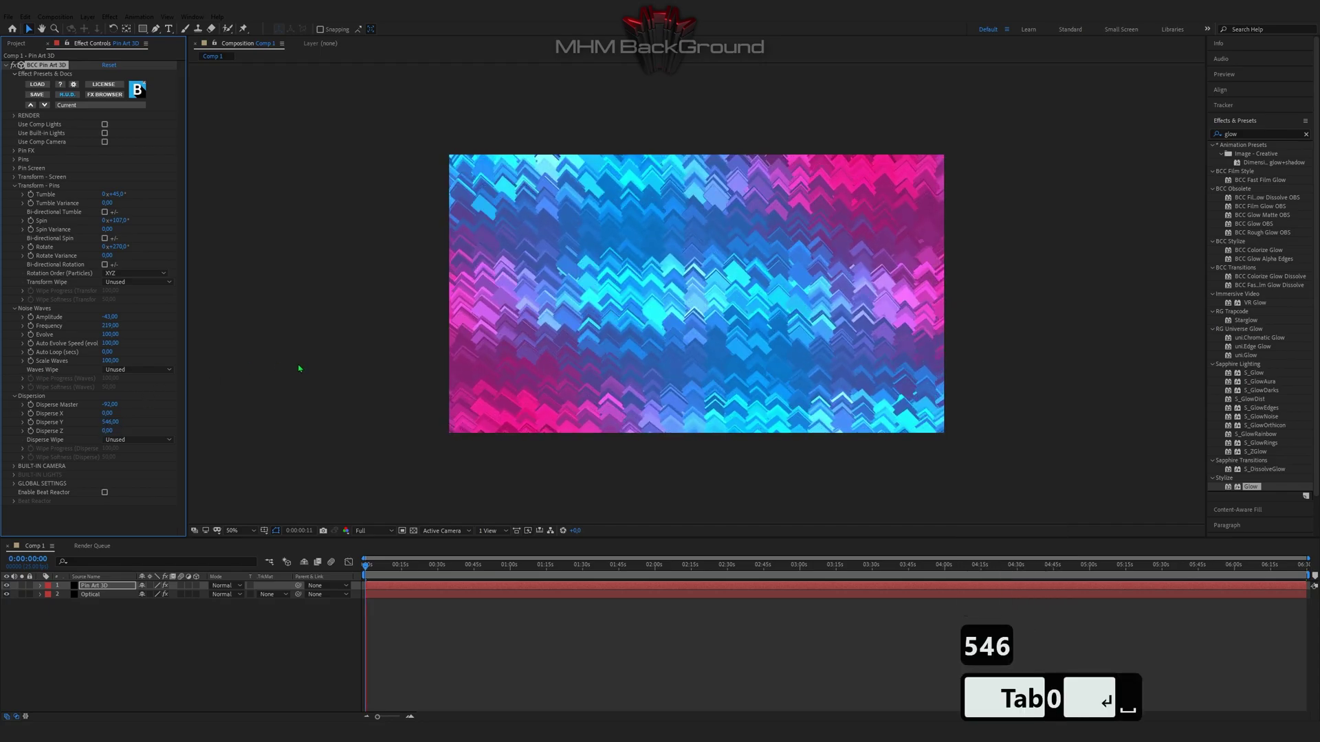
pyautogui.press('space')
pyautogui.press('space')
pyautogui.press('space')
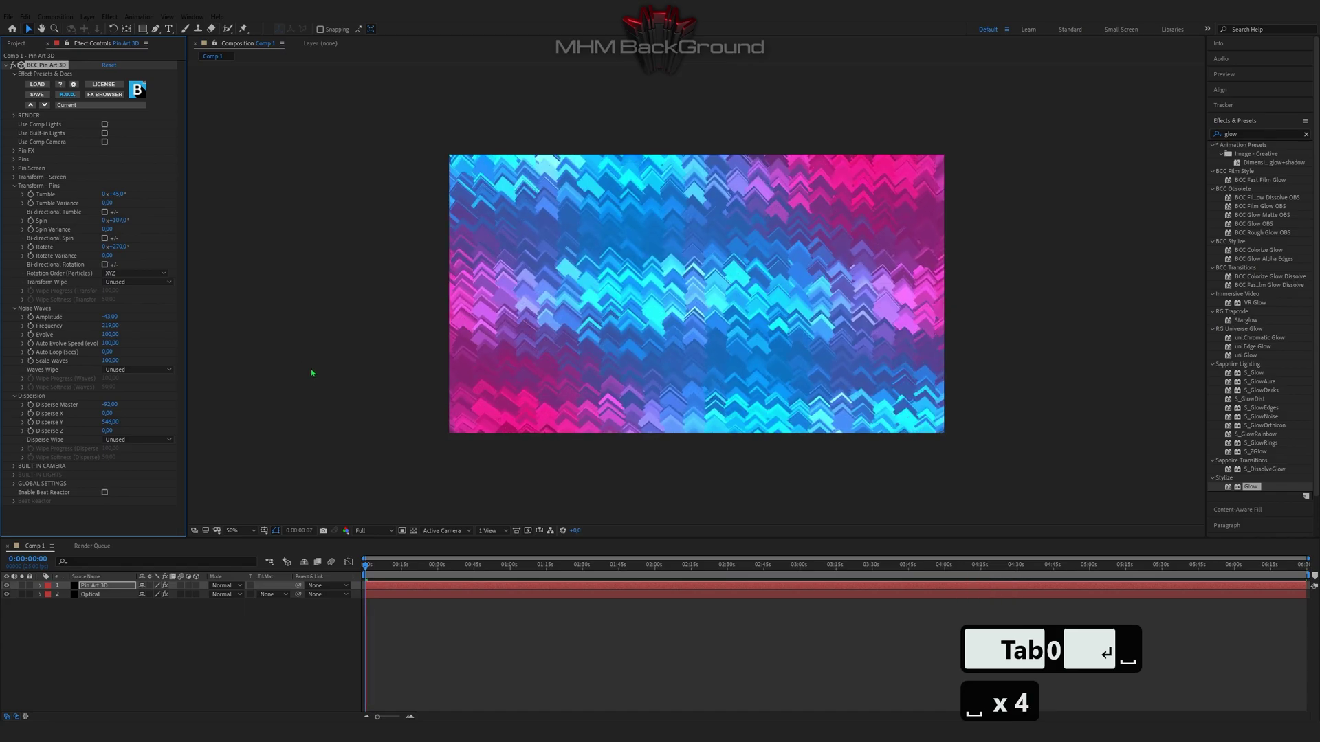
pyautogui.press('space')
# - Add a new adjustment layer above the Pin Art 3D layer
pyautogui.rightClick(110, 631)
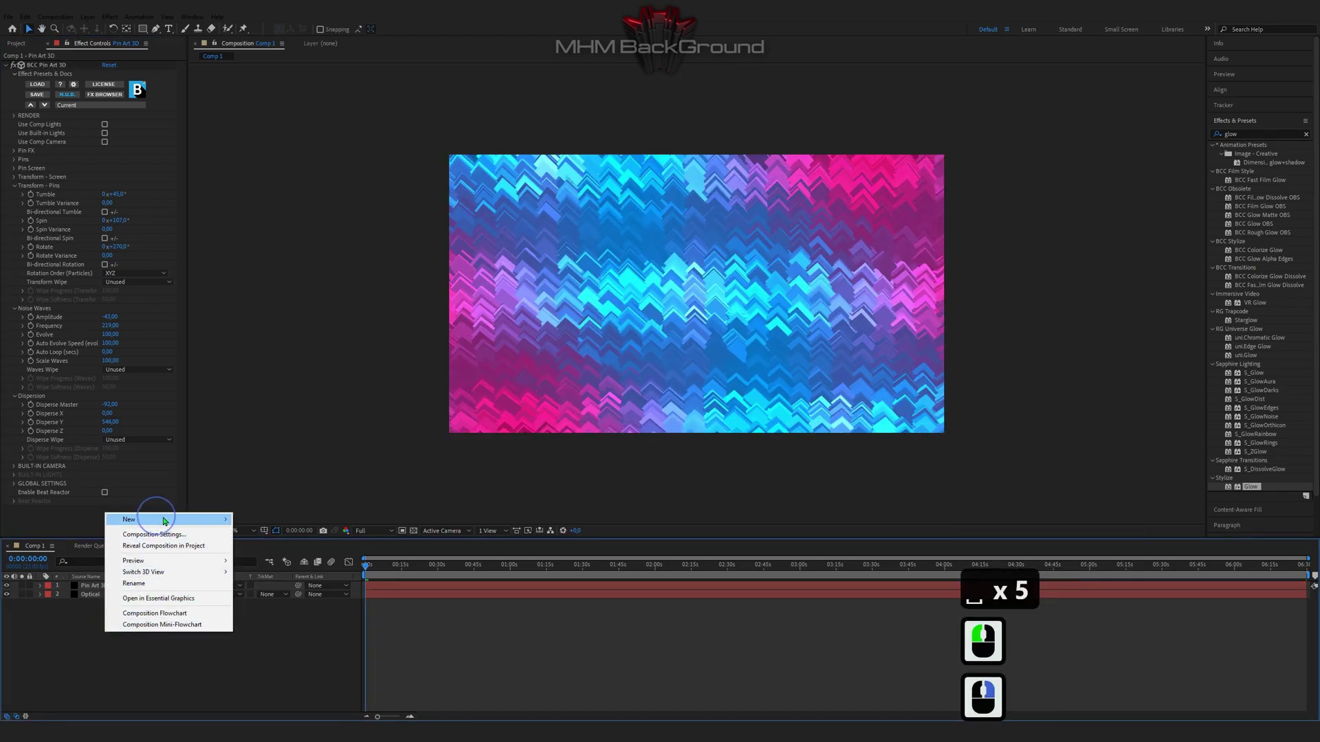
pyautogui.moveTo(155, 520)
pyautogui.click(286, 603)
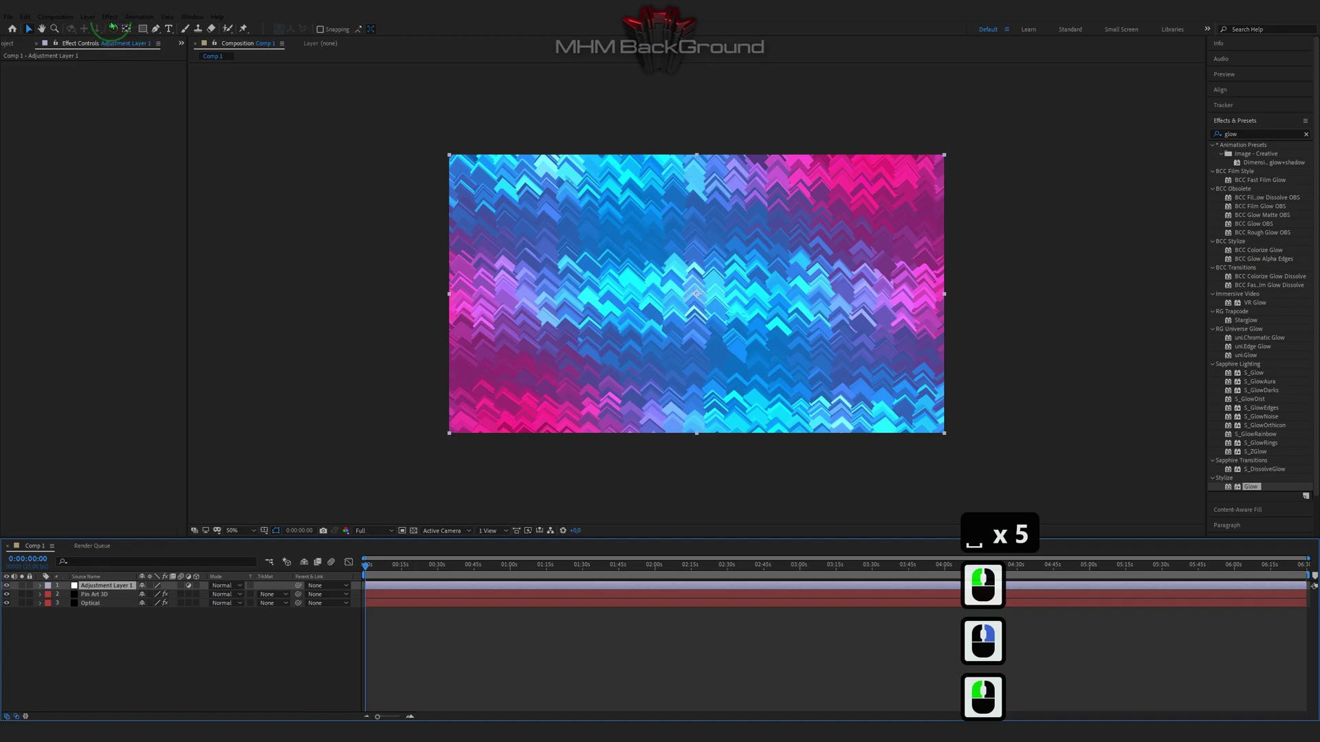
# - Try the uni.Chromatic Aberration effect on the adjustment layer and undo it
pyautogui.click(110, 17)
pyautogui.moveTo(206, 424)
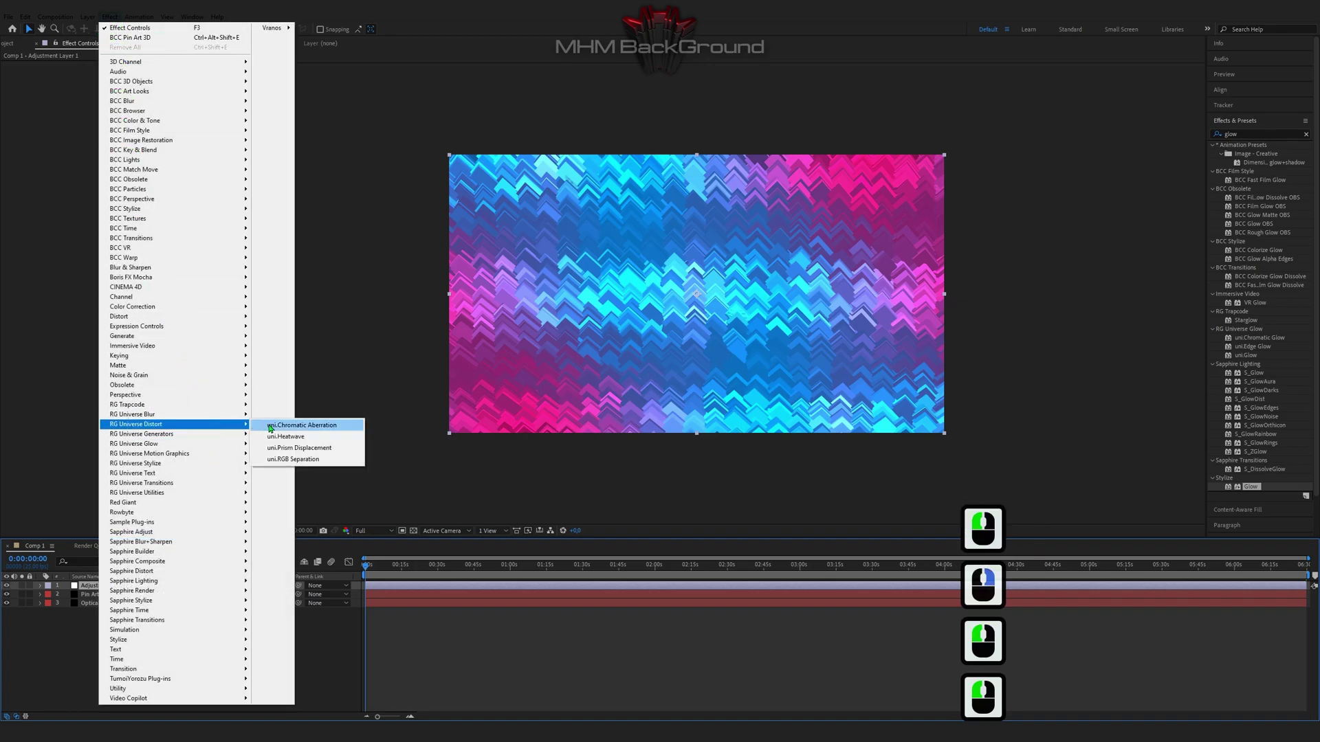
pyautogui.click(270, 426)
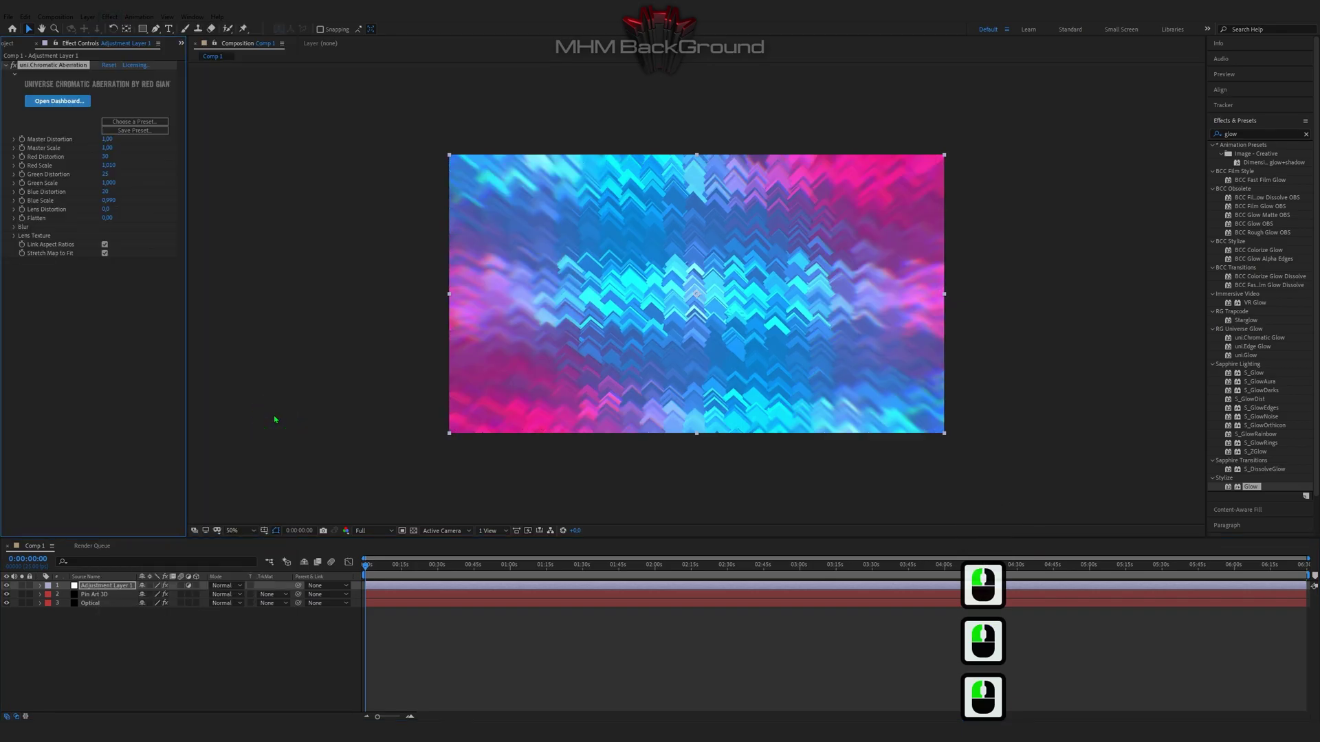
pyautogui.hotkey('ctrl', 'z')
# - Apply the Sapphire S_TimeWarpRGB effect to the adjustment layer
pyautogui.click(1242, 133)
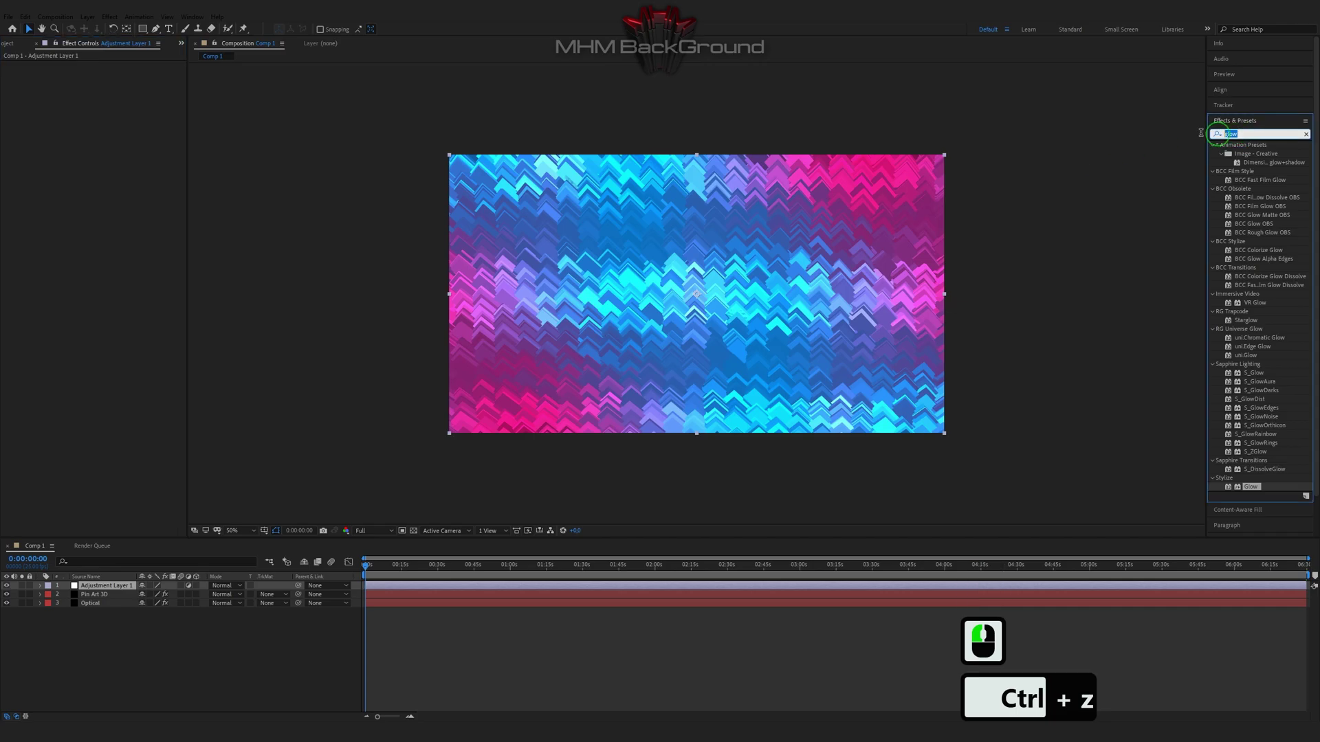
pyautogui.click(109, 17)
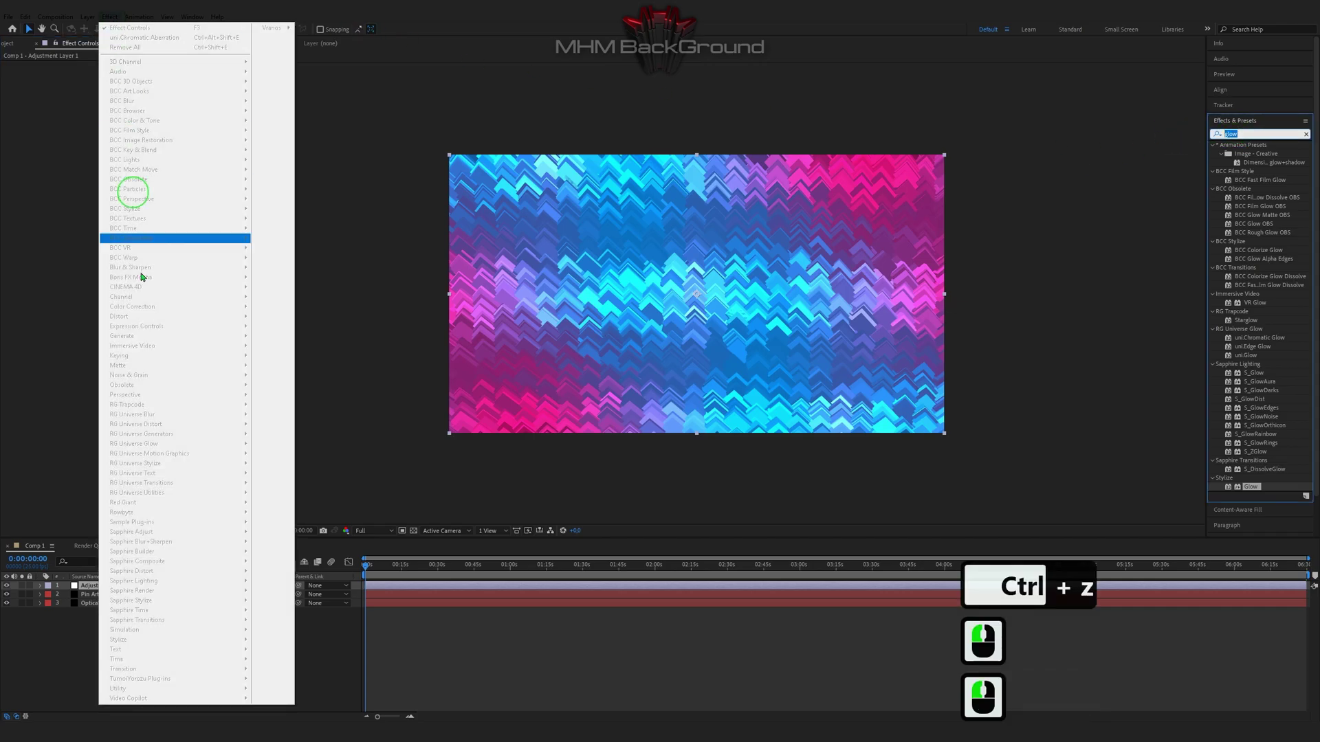
pyautogui.click(80, 586)
pyautogui.click(110, 17)
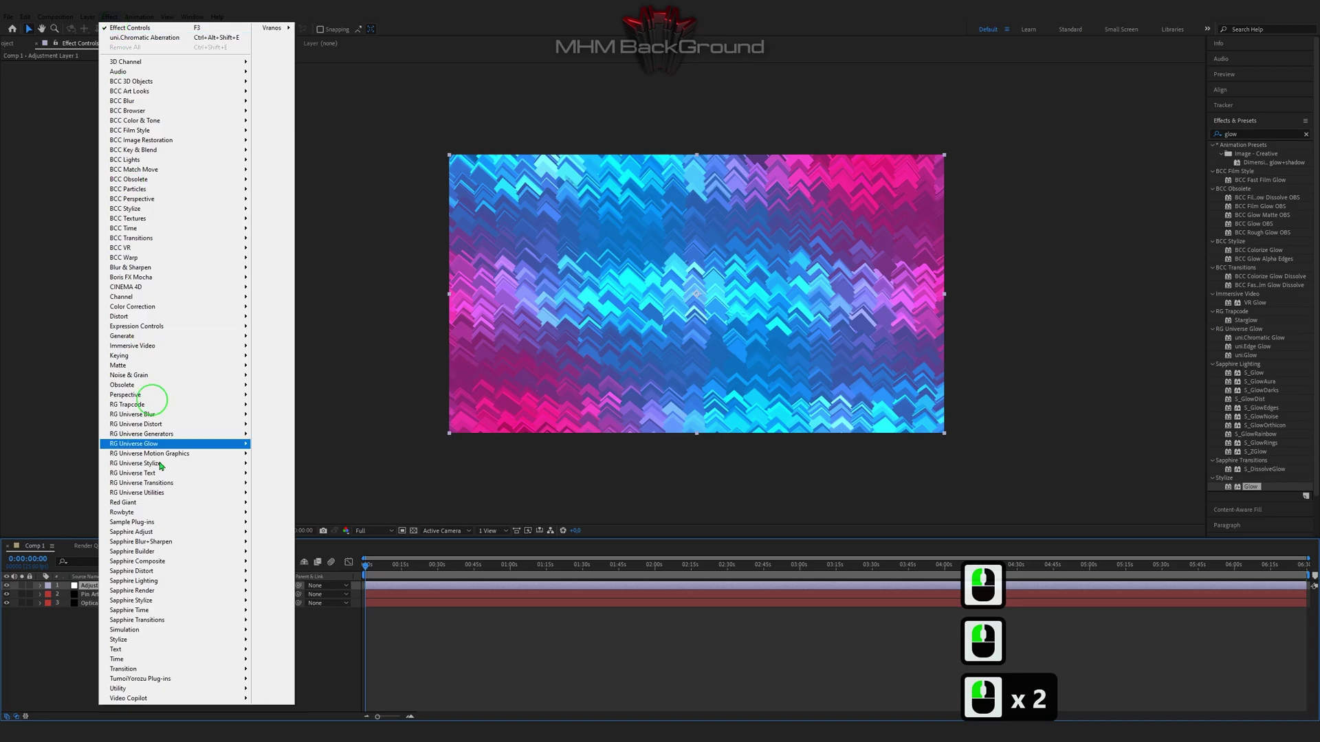
pyautogui.moveTo(202, 611)
pyautogui.click(289, 586)
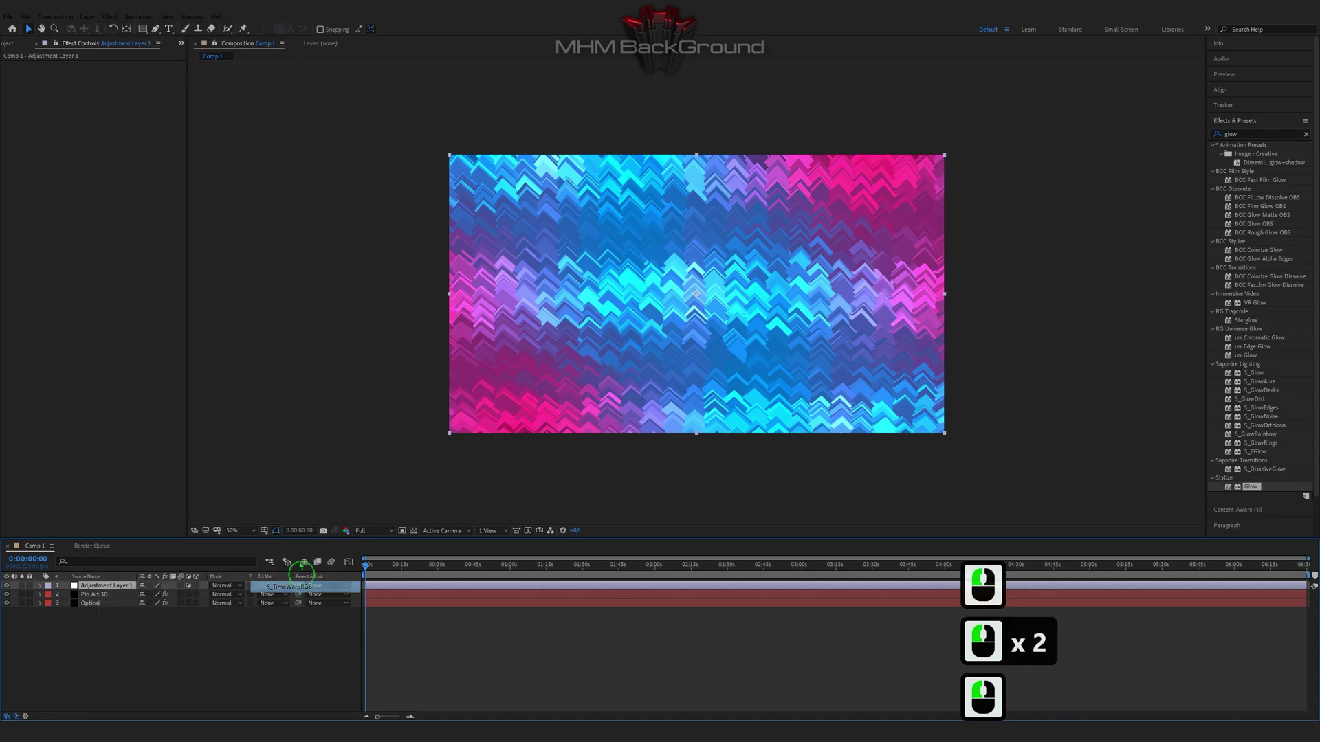
# - Preview the composition's animation with the S_TimeWarpRGB effect applied
pyautogui.press('space')
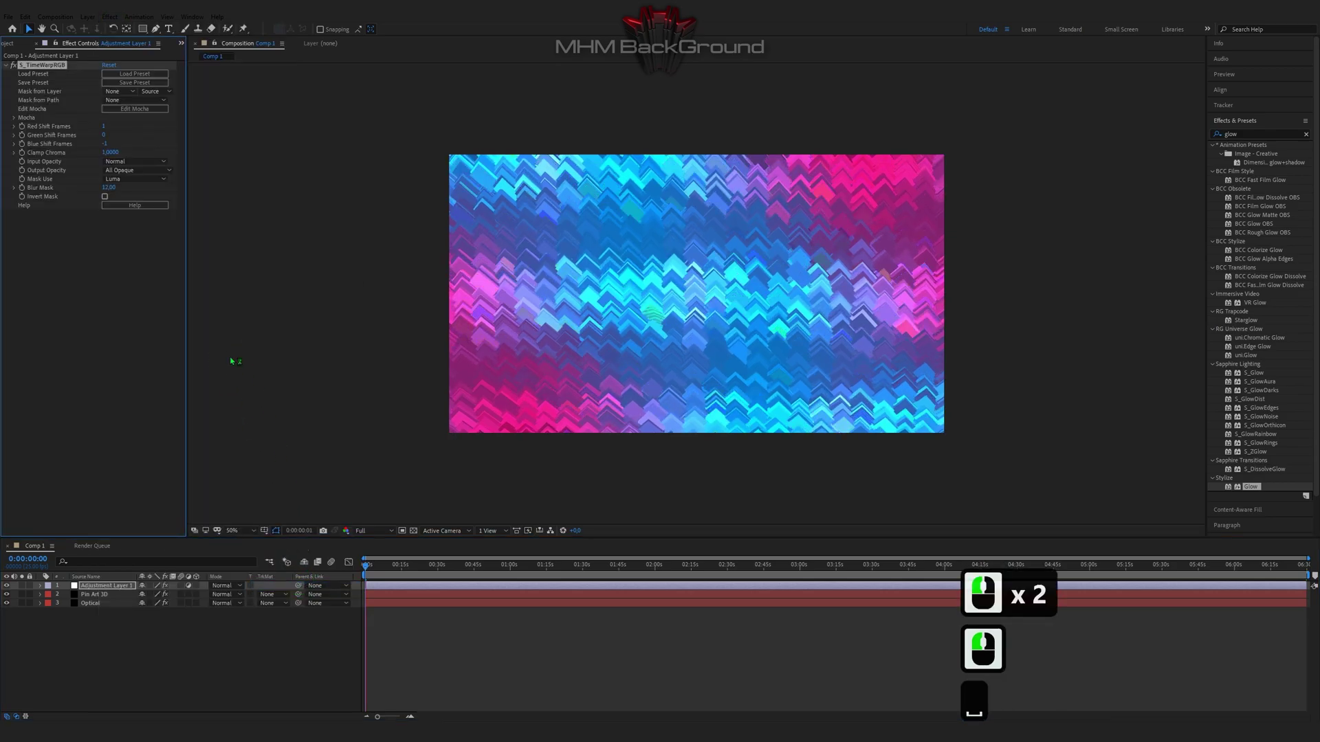
pyautogui.press('space')
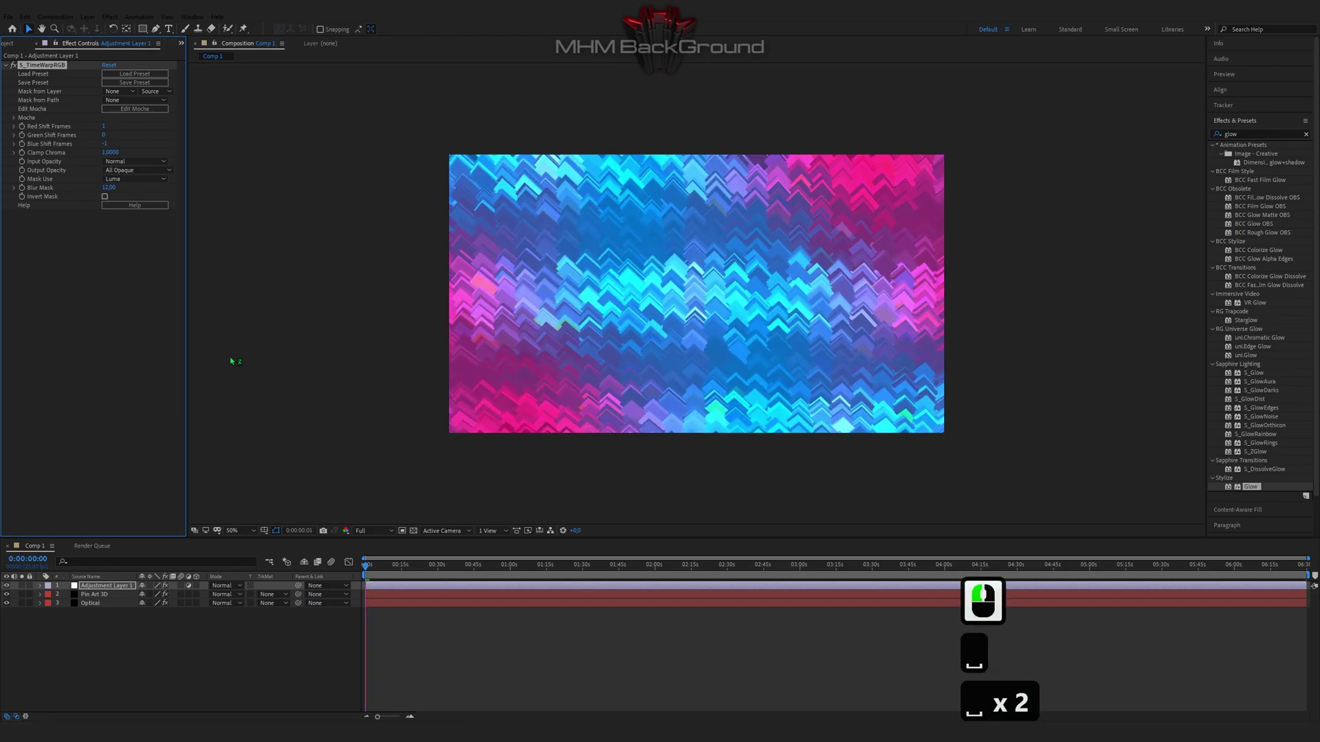
pyautogui.press('space')
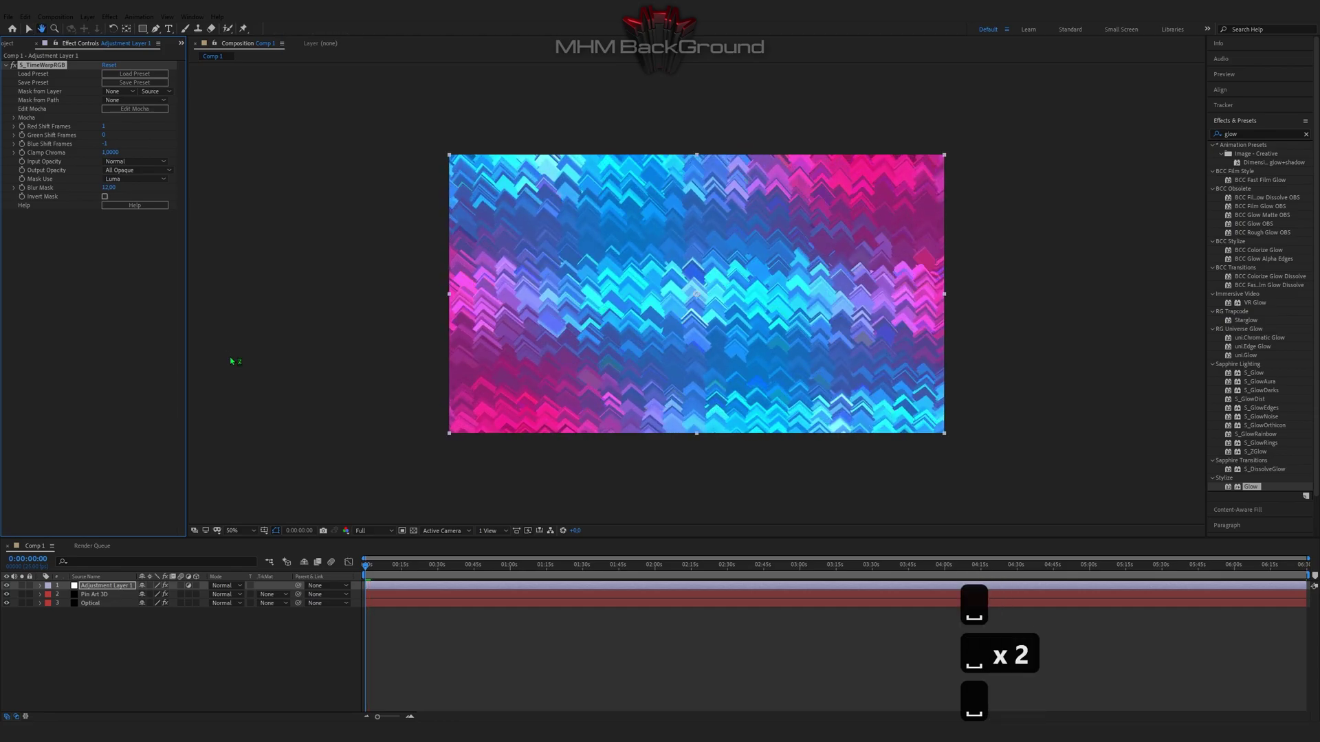